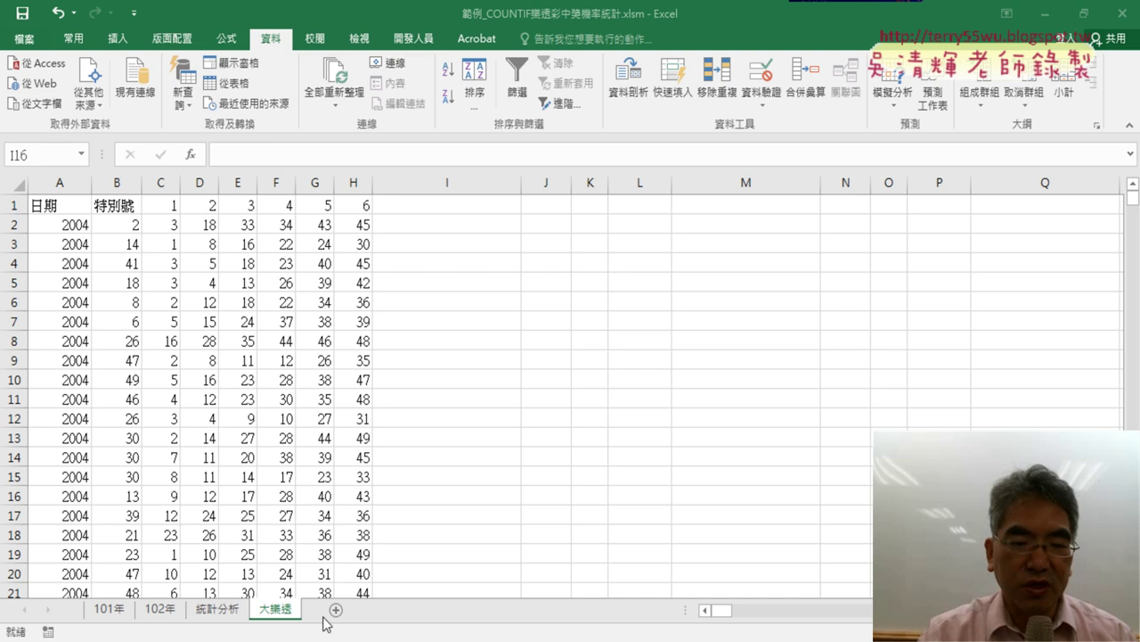
- Copy the 號碼, 101年機率, 排名 and 前七名 header cells on the 統計分析 sheet
left_click(224, 615)
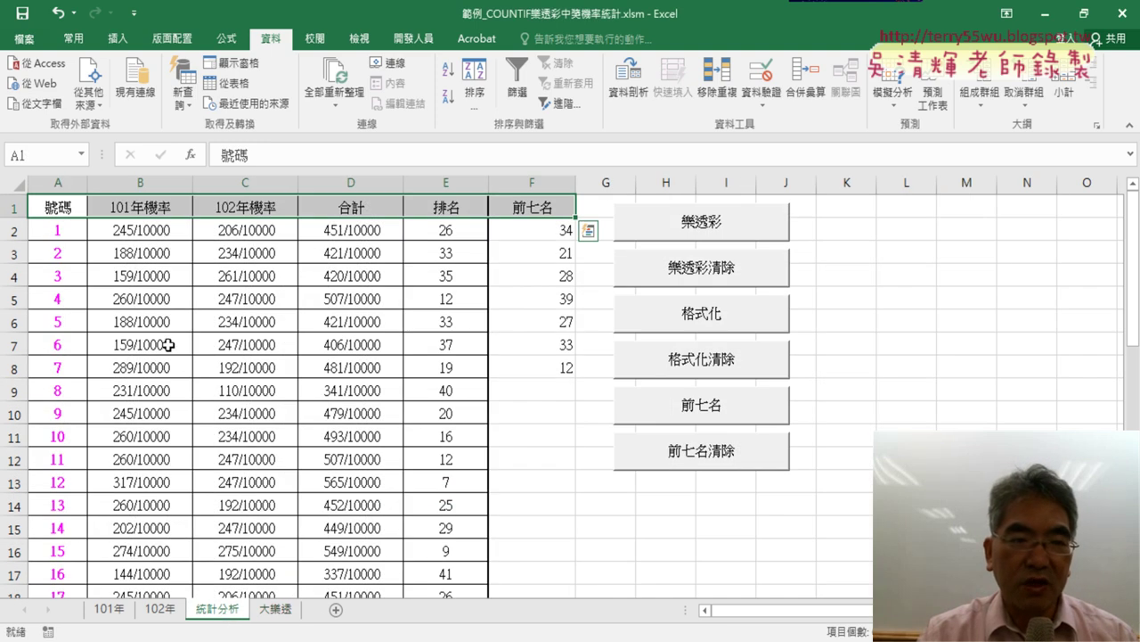
left_click_drag(57, 207, 142, 211)
left_click(469, 207, "ctrl")
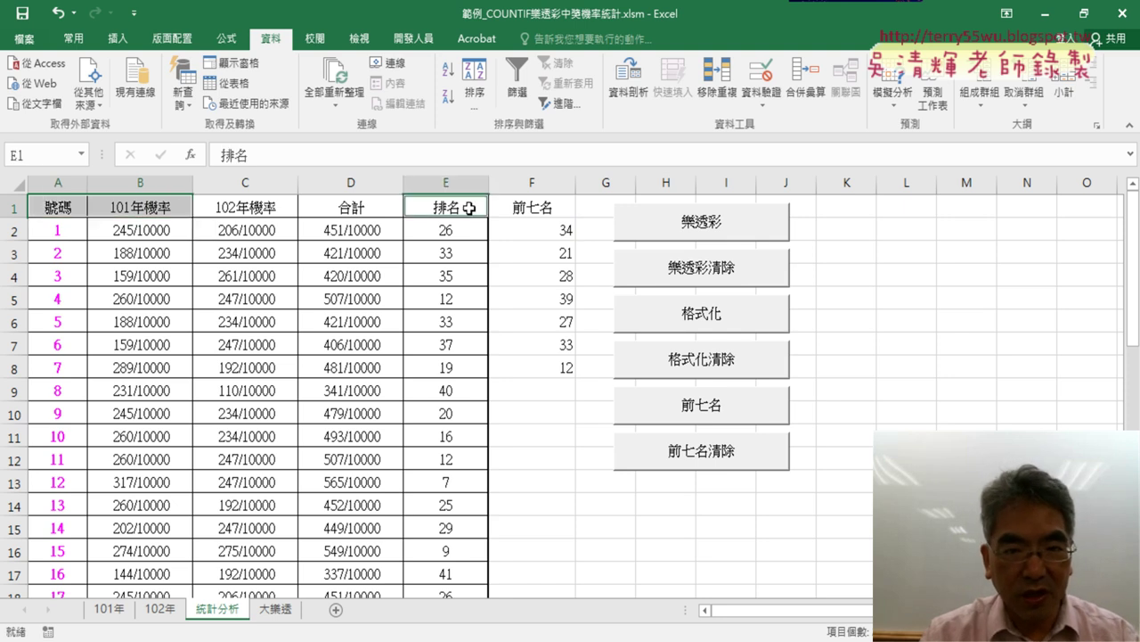
left_click(555, 207, "ctrl")
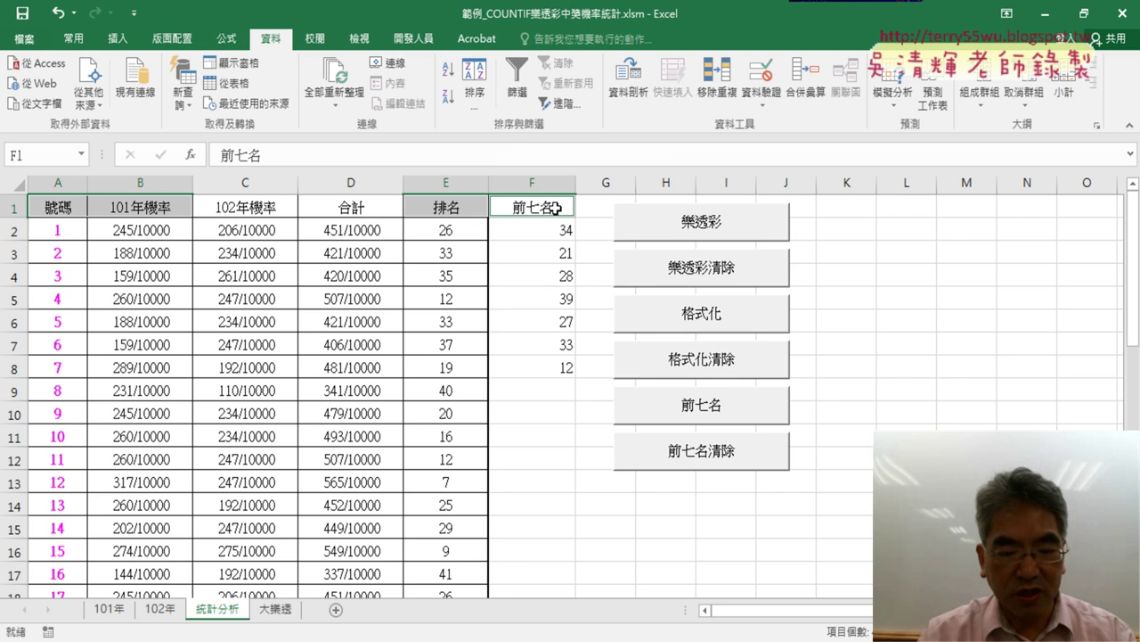
key("ctrl+c")
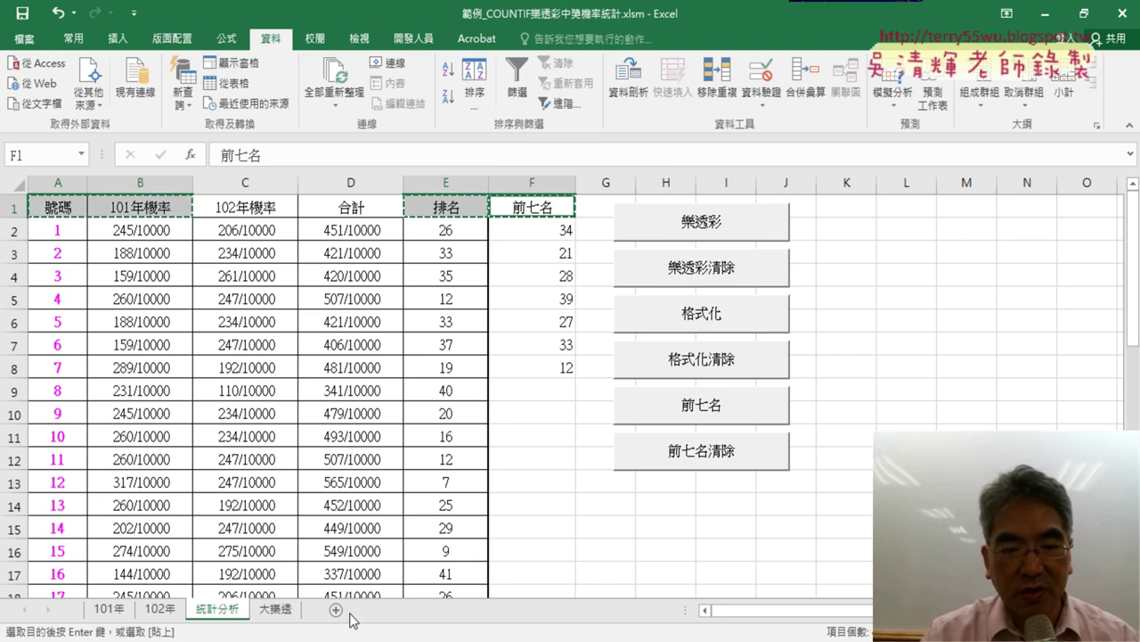
- Add a new sheet after 大樂透 and paste the 號碼 and 101年機率 headers into A1:B1
left_click(336, 610)
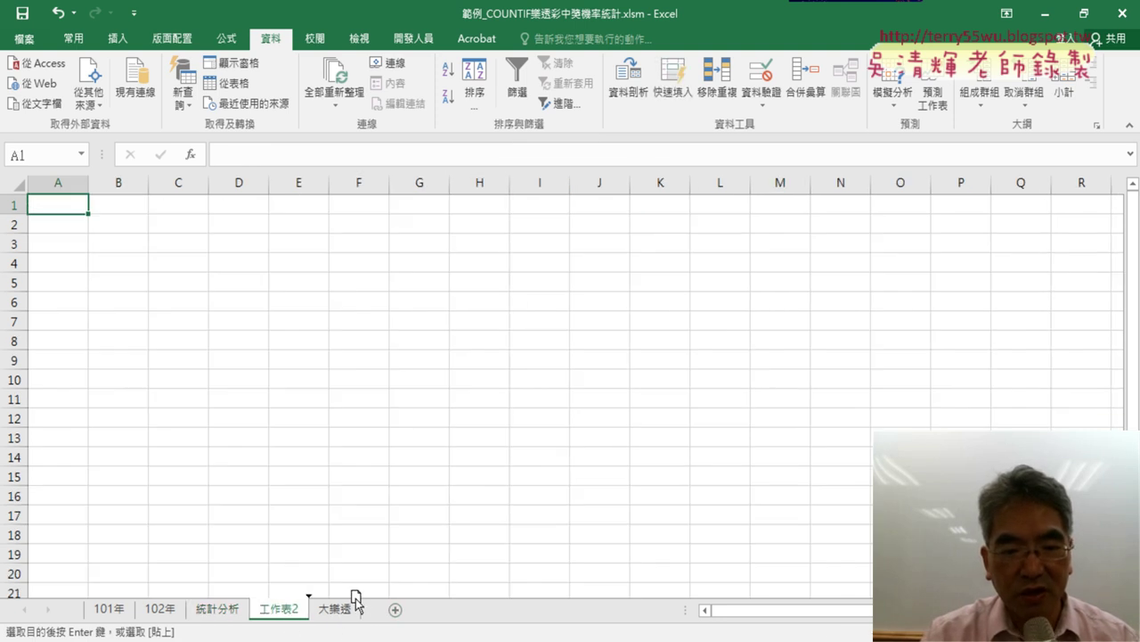
left_click_drag(364, 604, 365, 605)
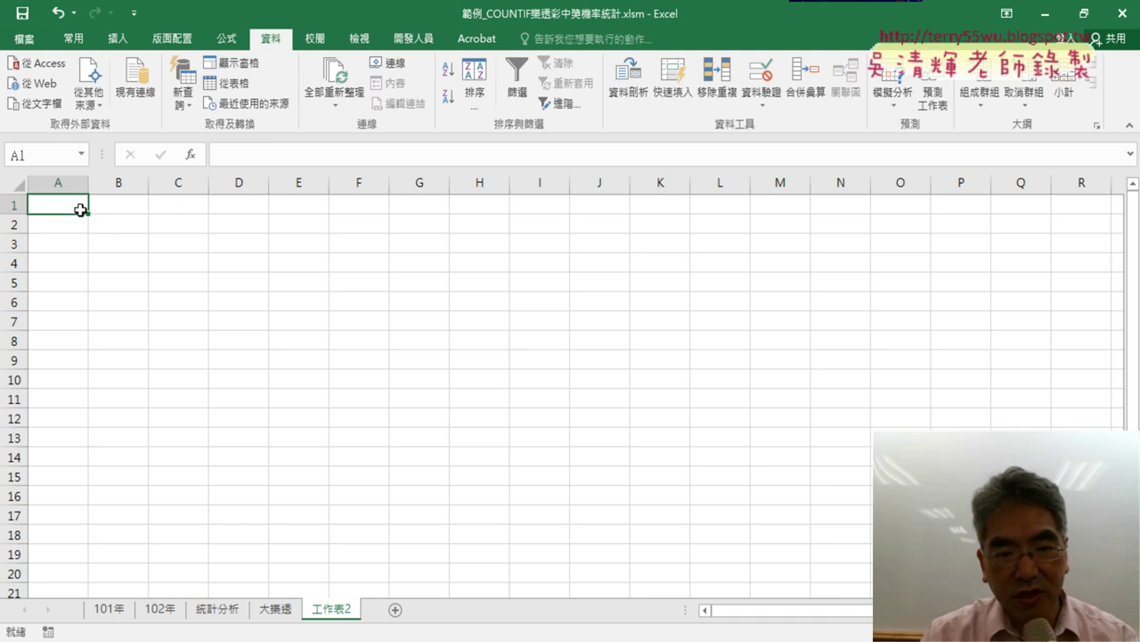
left_click(225, 608)
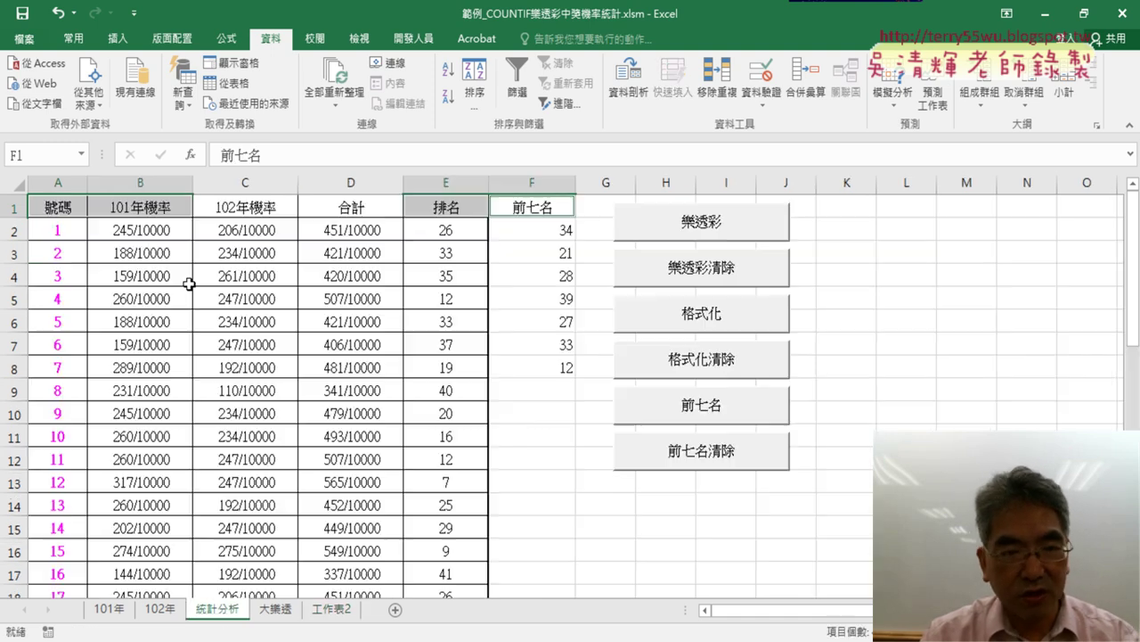
left_click(134, 207)
left_click_drag(55, 207, 138, 210)
key("ctrl+c")
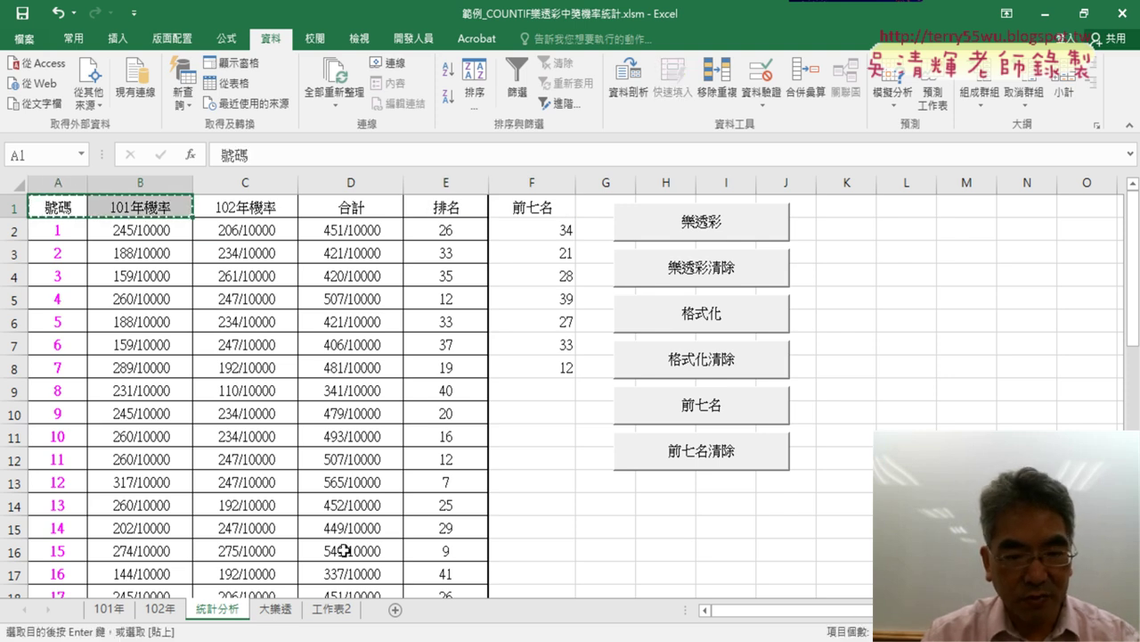
left_click(332, 608)
key("ctrl+v")
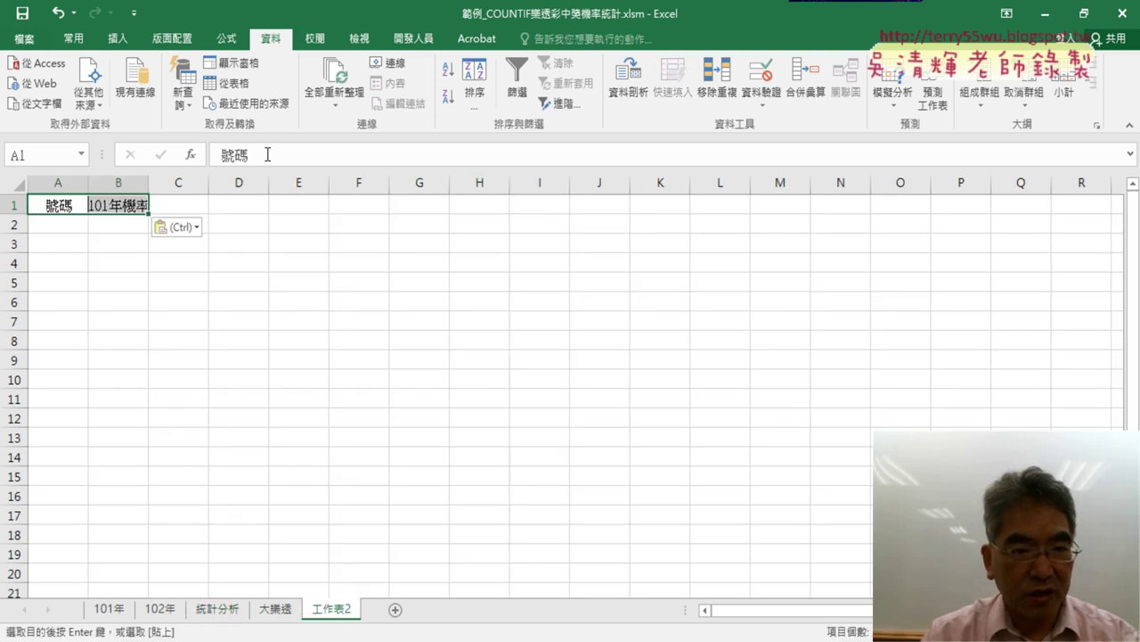
left_click(195, 229)
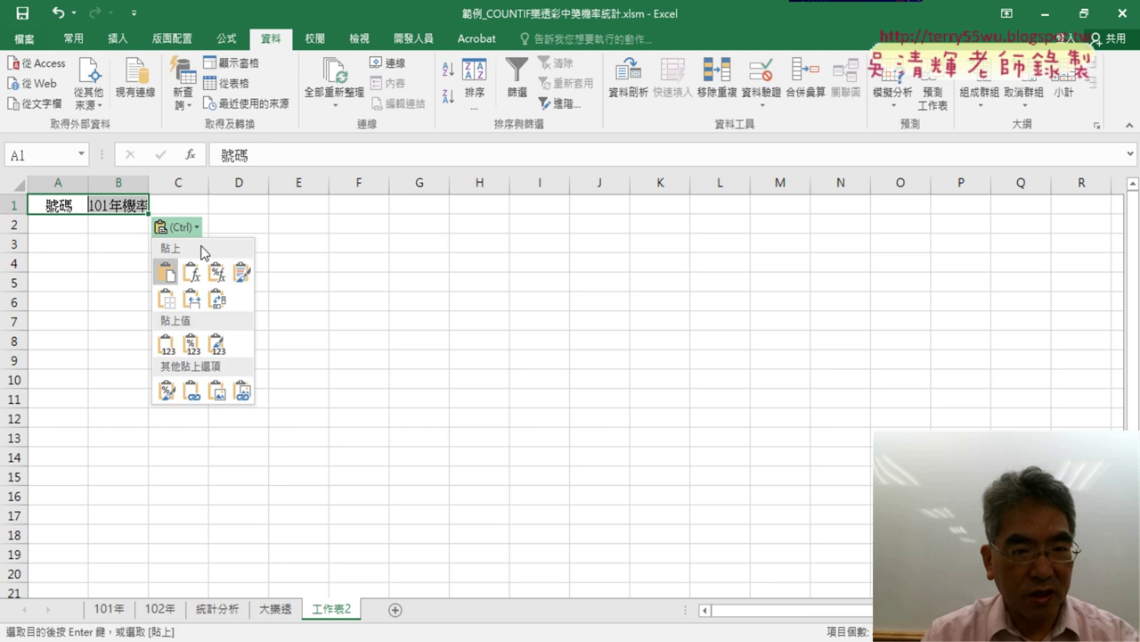
left_click(223, 613)
- Paste the 排名 and 前七名 headers into C1:D1 and autofit columns A through D
left_click(223, 613)
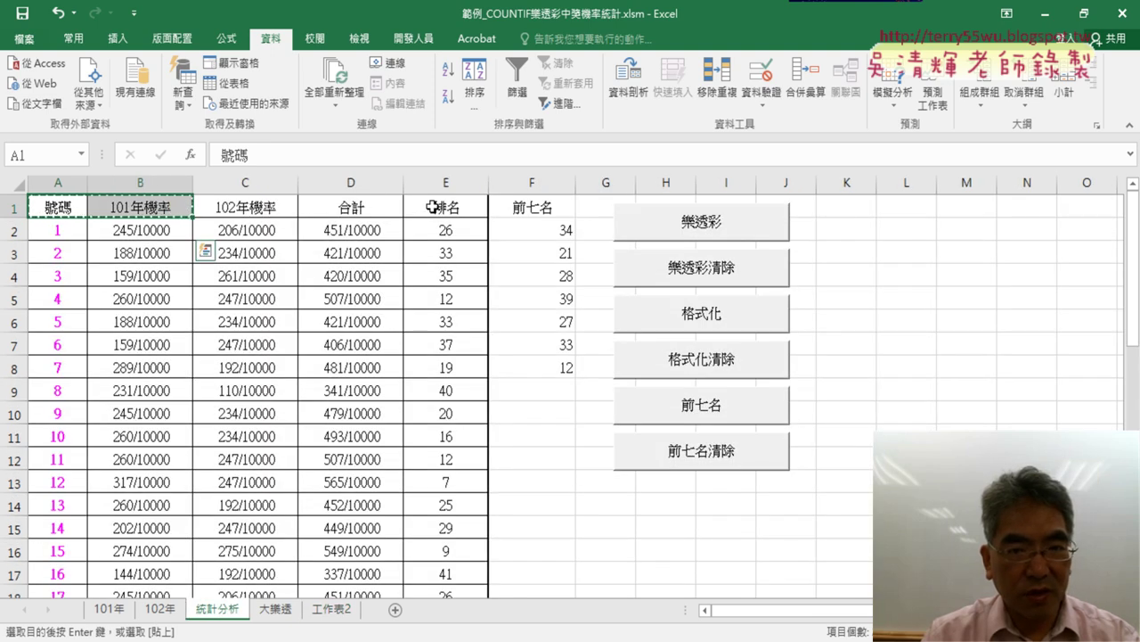
left_click_drag(432, 206, 516, 209)
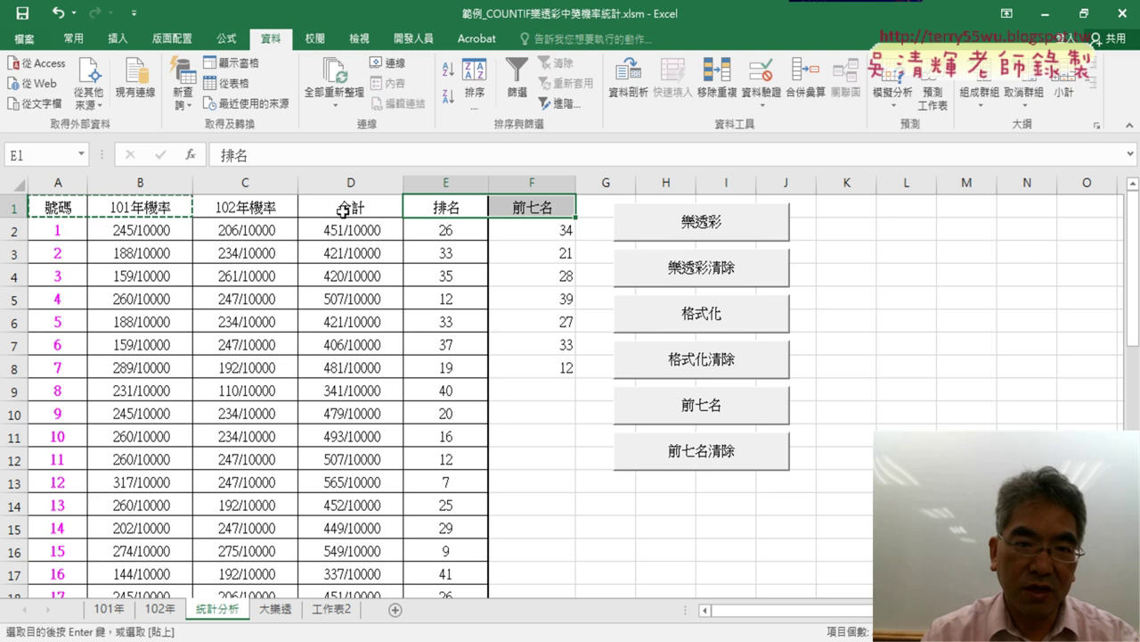
key("ctrl+c")
left_click(331, 608)
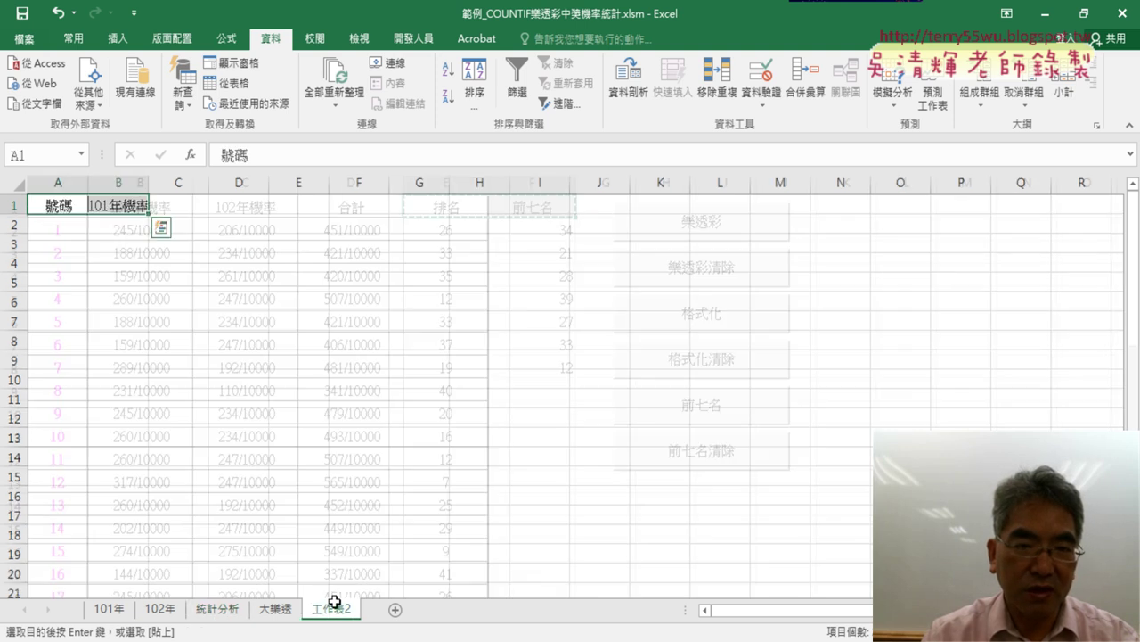
left_click(196, 205)
key("ctrl+v")
left_click_drag(119, 183, 65, 182)
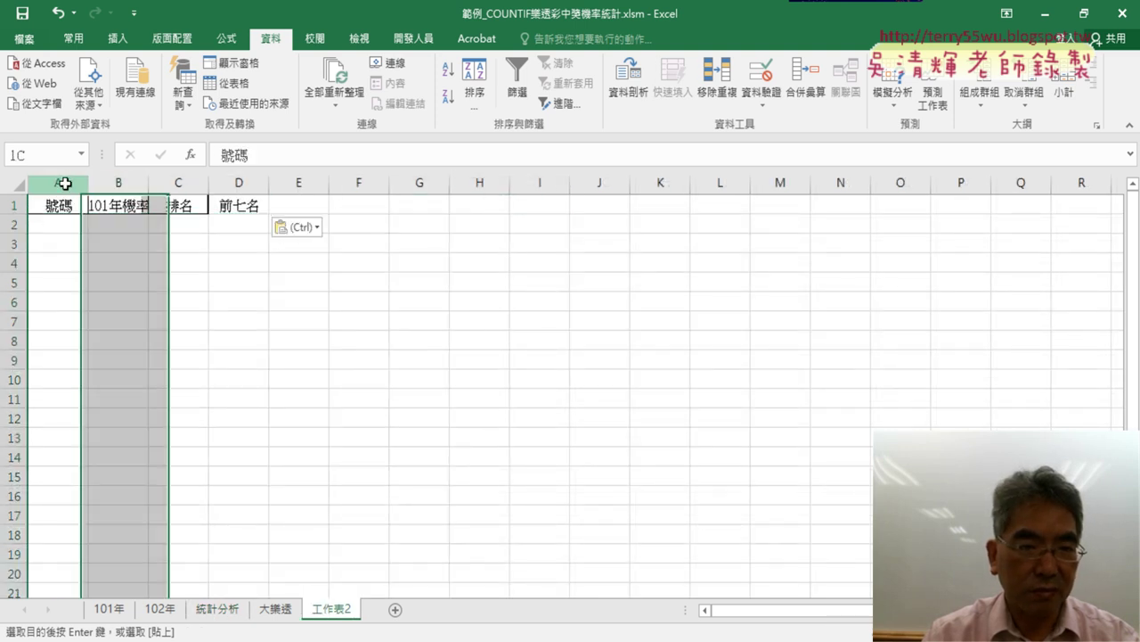
double_click(87, 183)
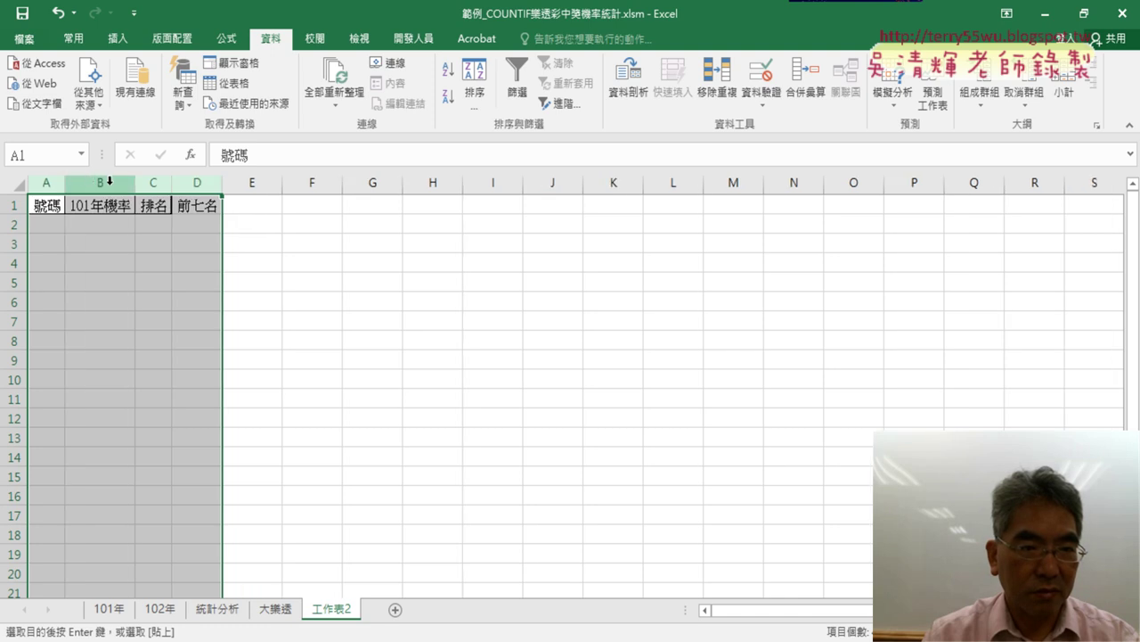
- Shorten the B1 header from 101年機率 to 機率 and widen column A
double_click(103, 206)
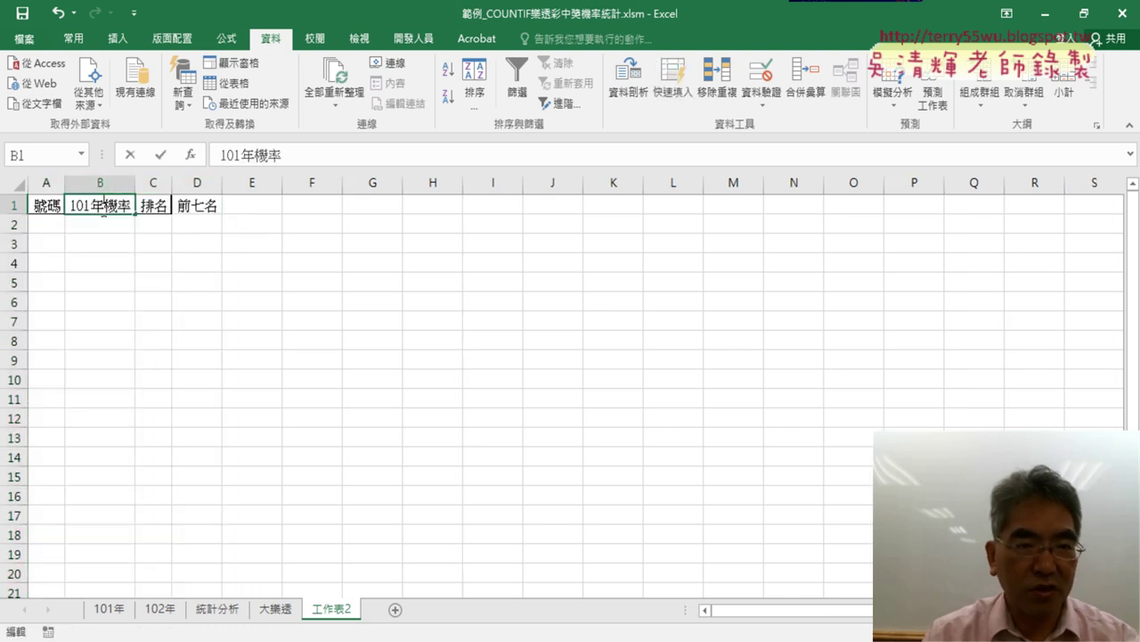
left_click_drag(104, 206, 71, 206)
key("BackSpace")
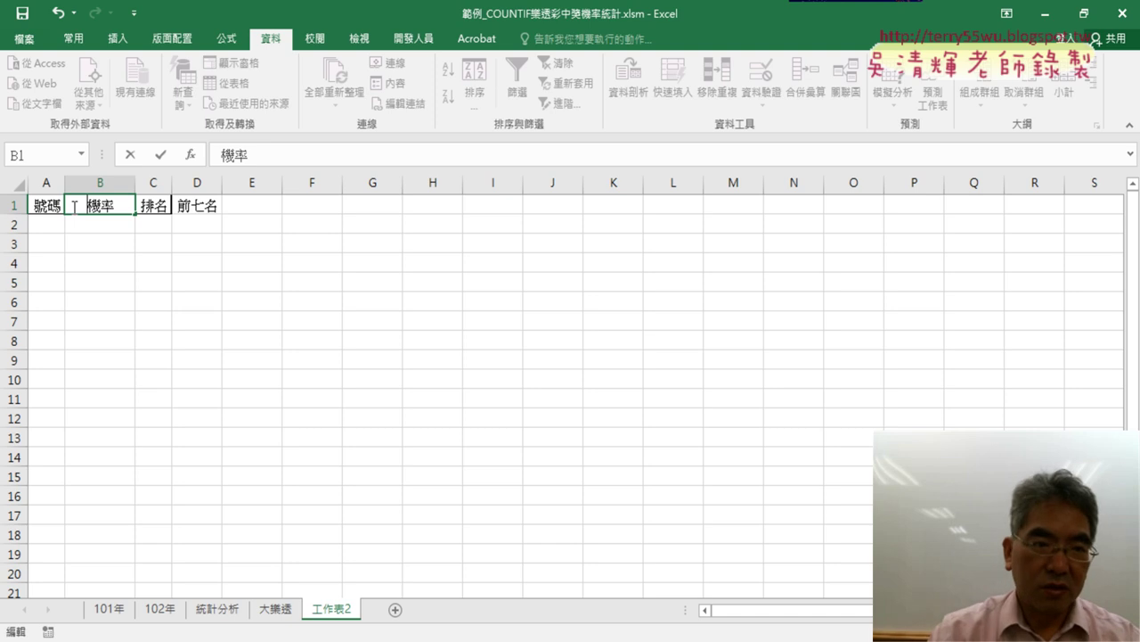
key("Return")
left_click(155, 279)
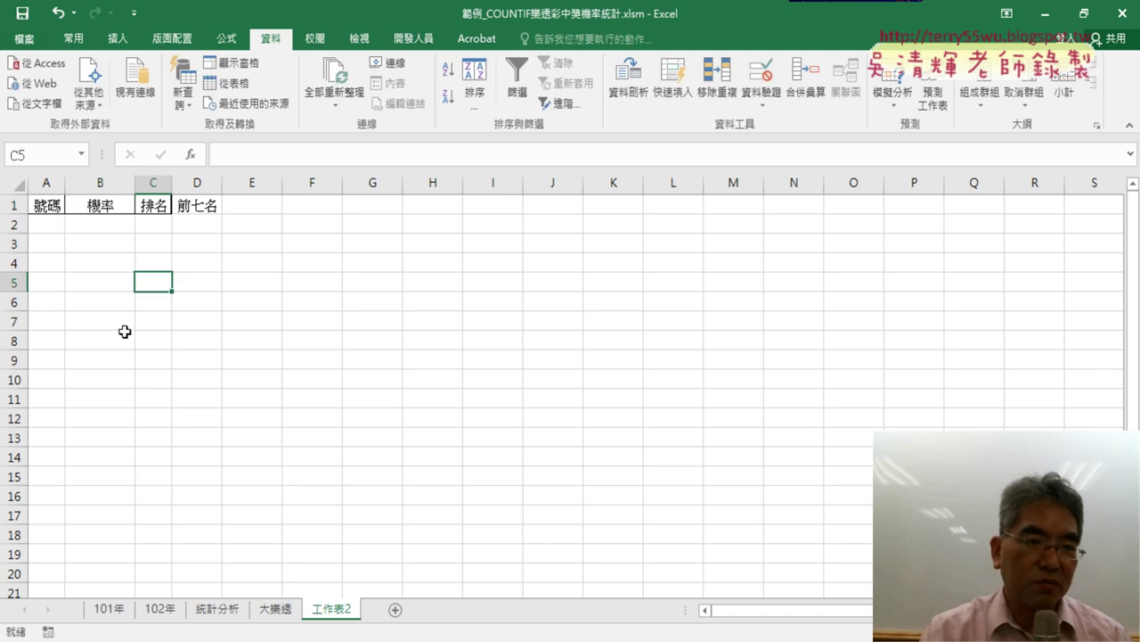
left_click_drag(64, 182, 89, 182)
left_click(62, 225)
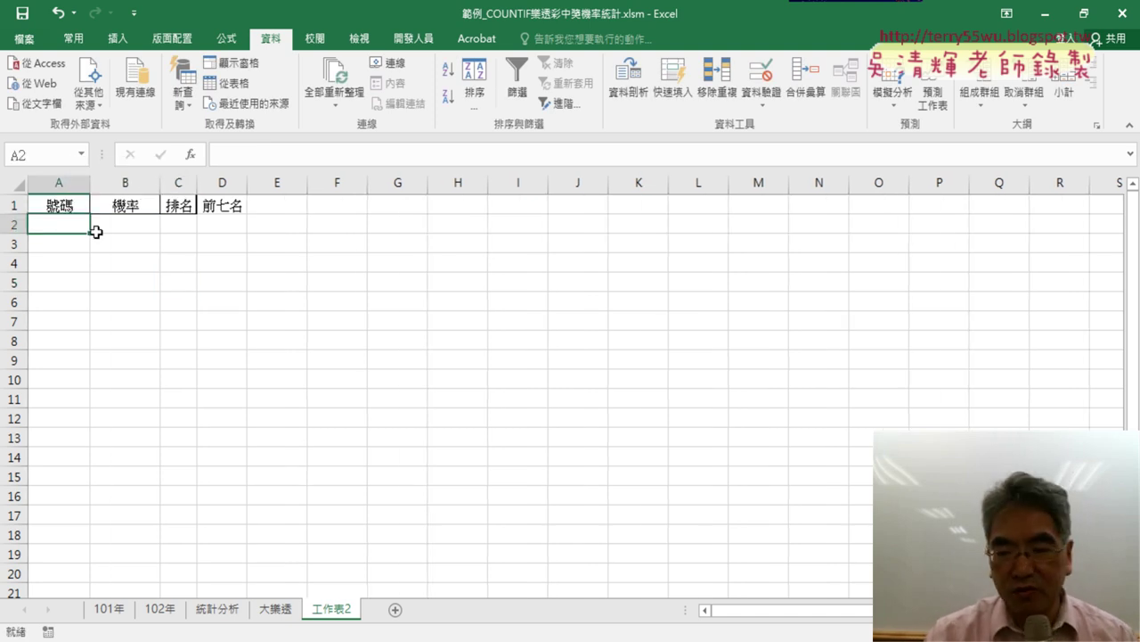
- Fill A2:A50 with the numbers 1 through 49 and widen column C
type("1")
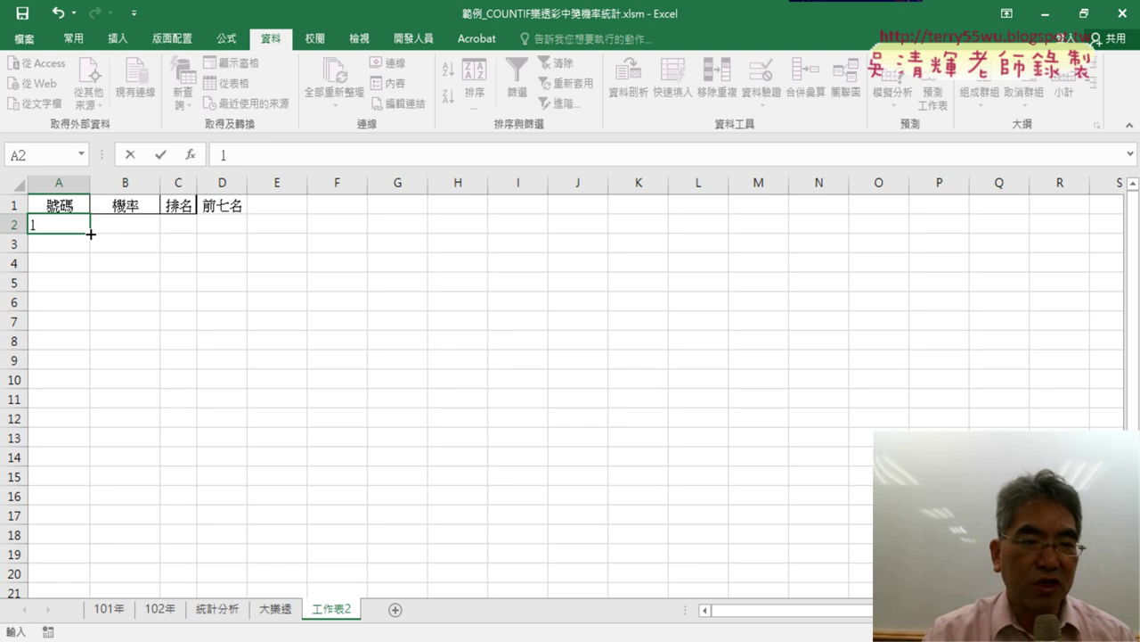
mouse_move(91, 234)
left_mouse_down()
mouse_move(87, 599)
mouse_move(87, 268)
mouse_move(86, 367)
left_mouse_up()
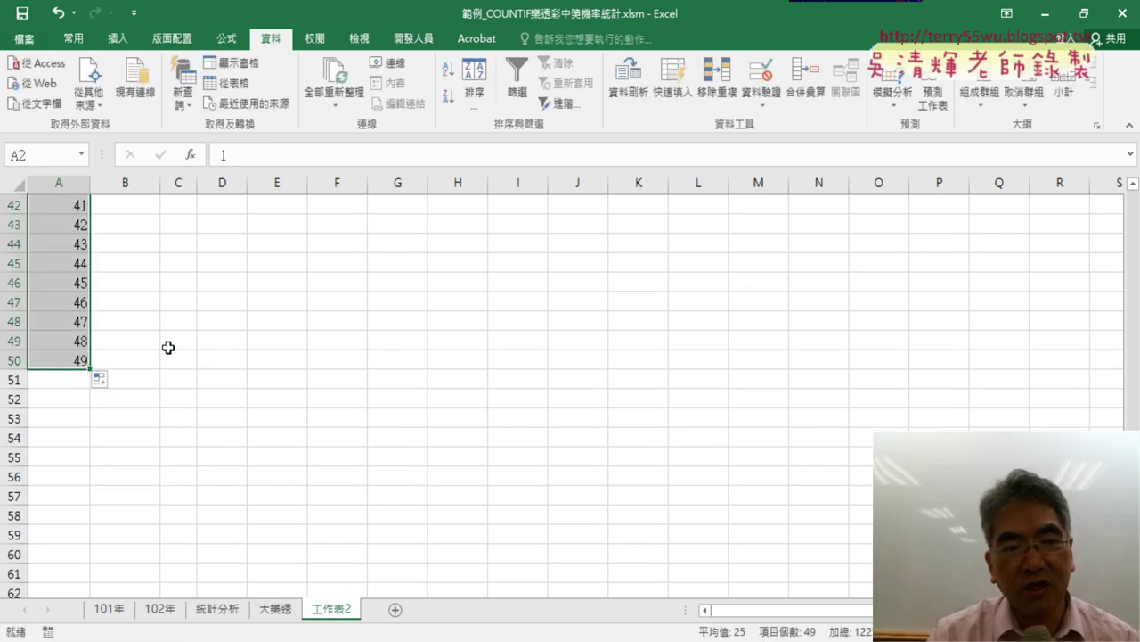
scroll(168, 347, "up", 10)
scroll(168, 347, "up", 4)
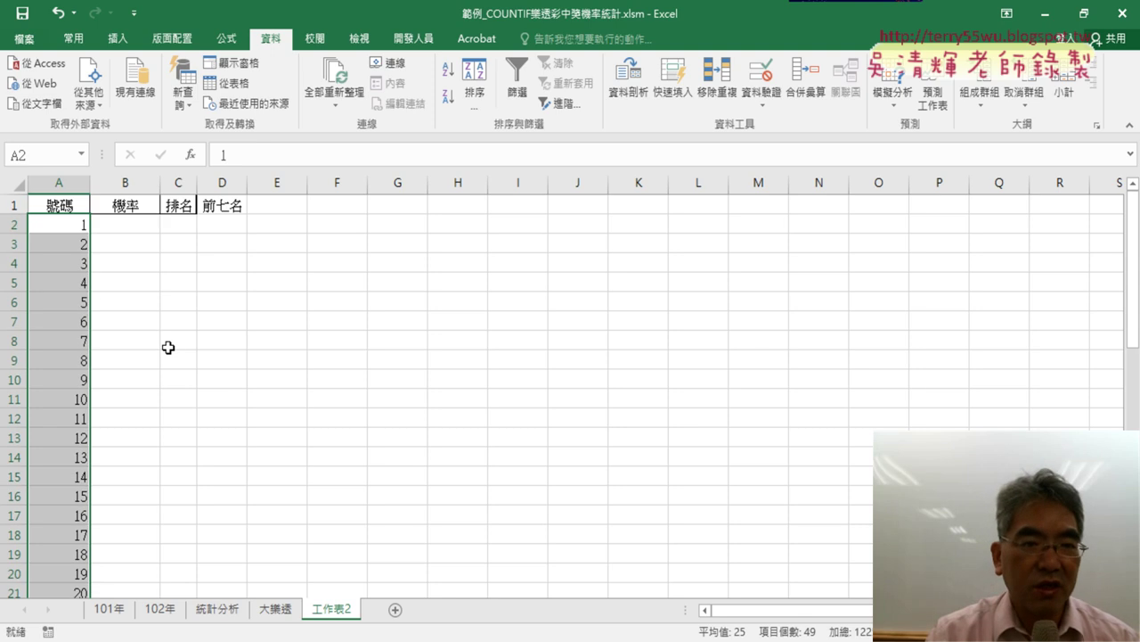
left_click_drag(196, 182, 237, 183)
left_click(139, 223)
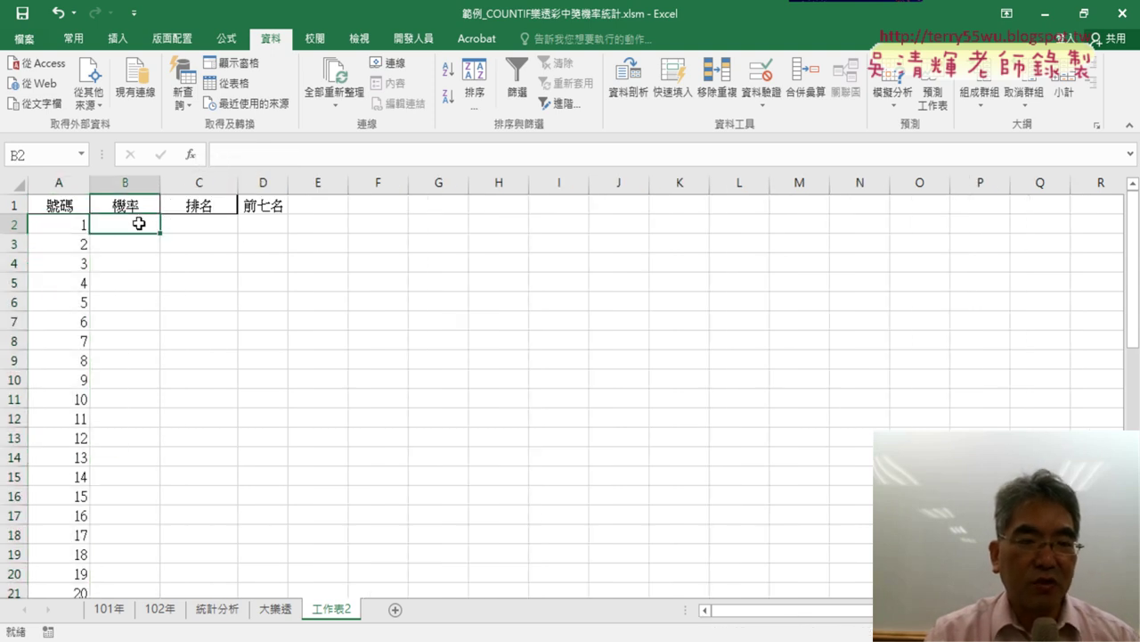
- Name the draw range B2:H2263 on the 大樂透 sheet '大樂透', then return to 工作表2
left_click(276, 610)
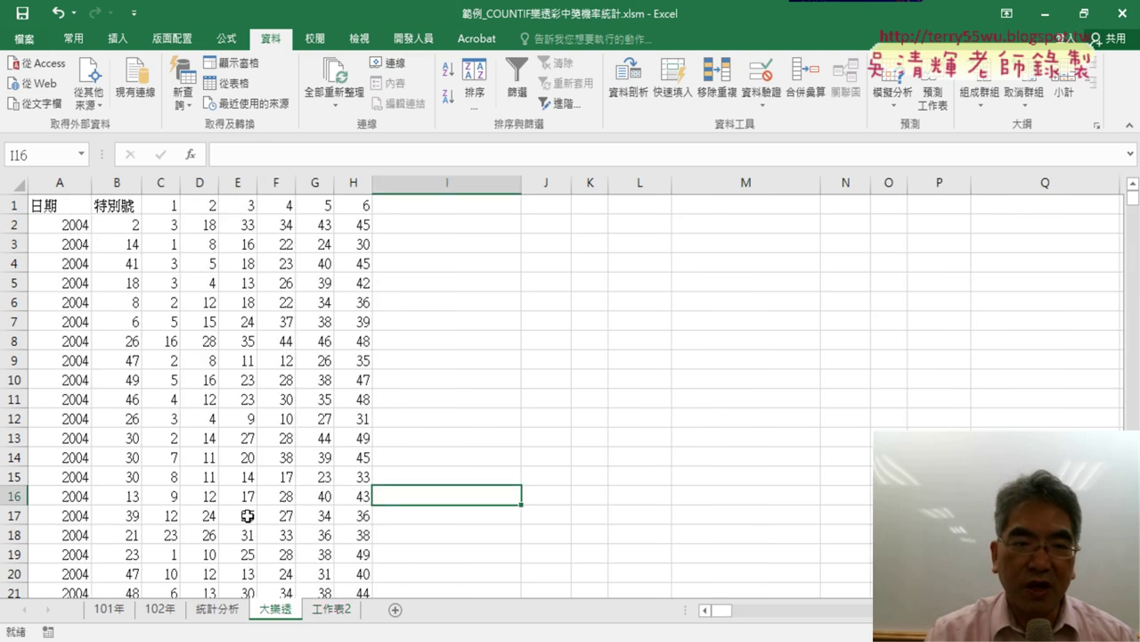
left_click(102, 220)
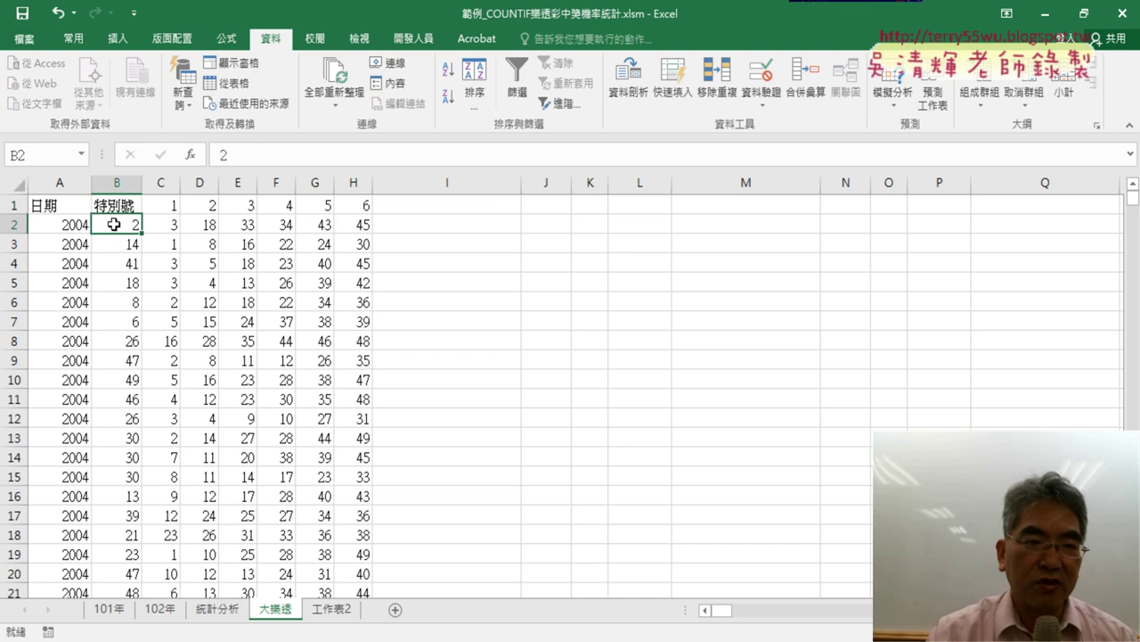
key("ctrl+shift+Right")
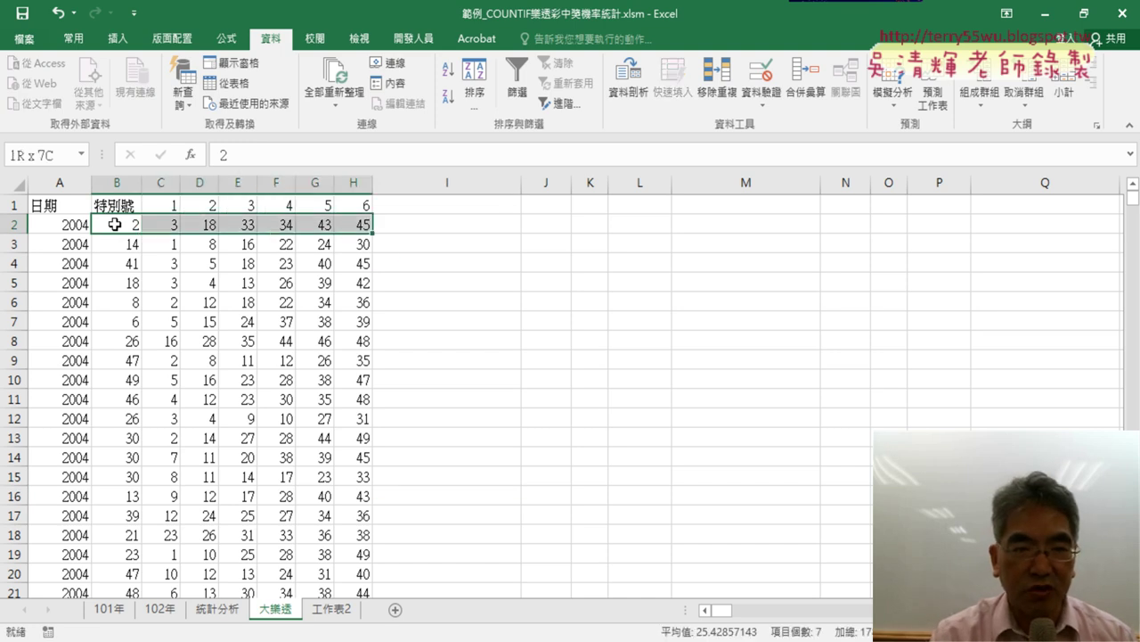
key("ctrl+shift+Down")
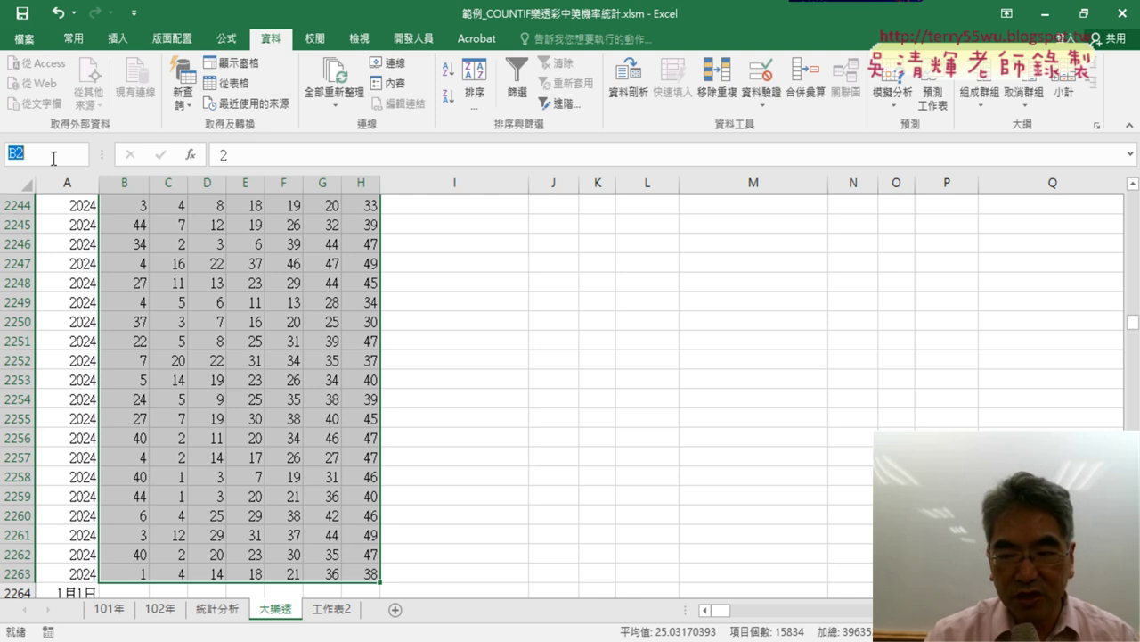
key("Escape")
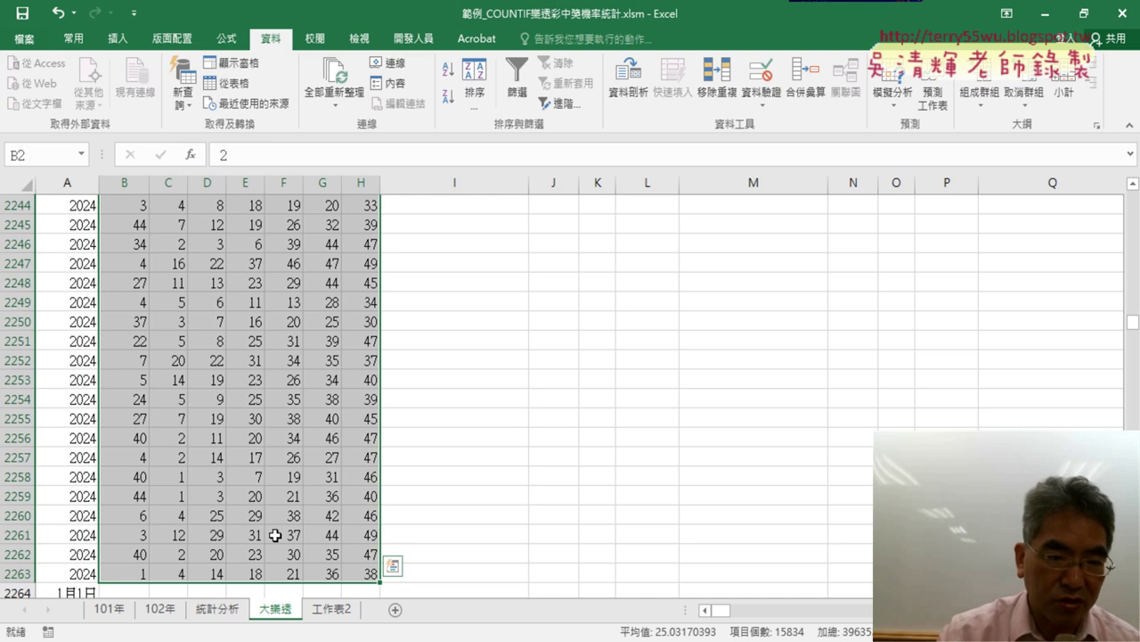
left_click(54, 157)
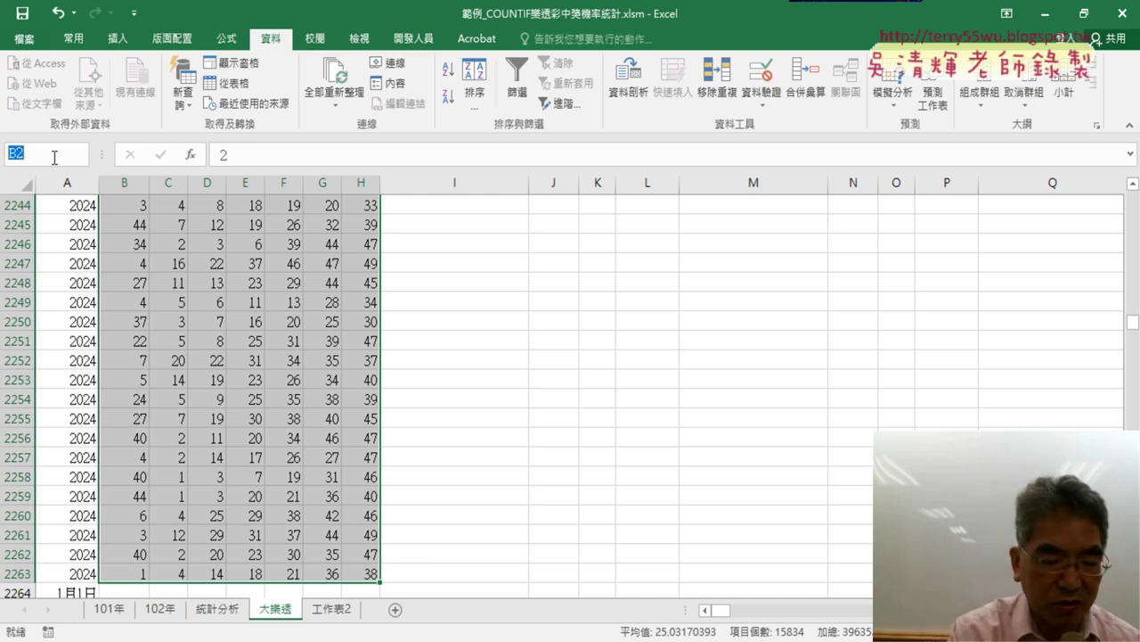
type("大")
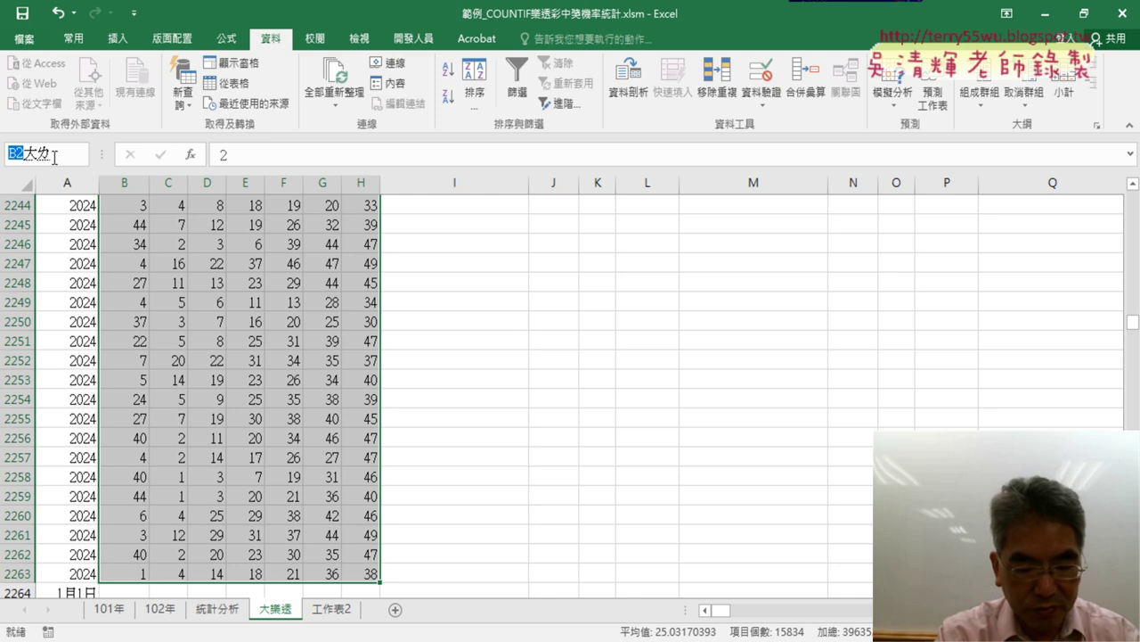
type("樂透")
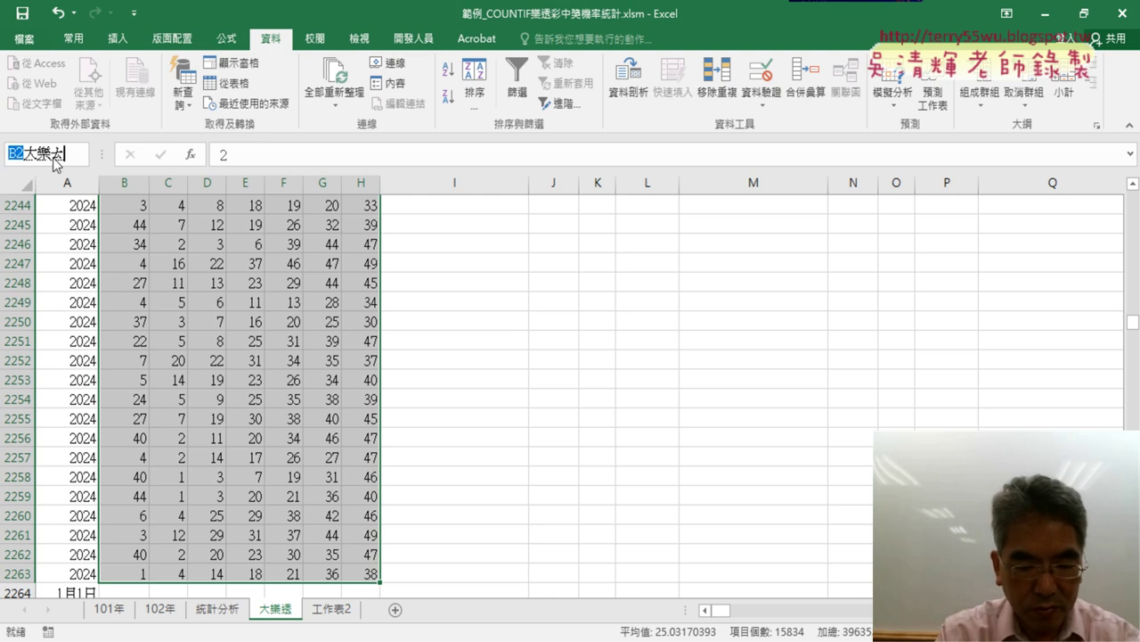
key("Return")
key("Return")
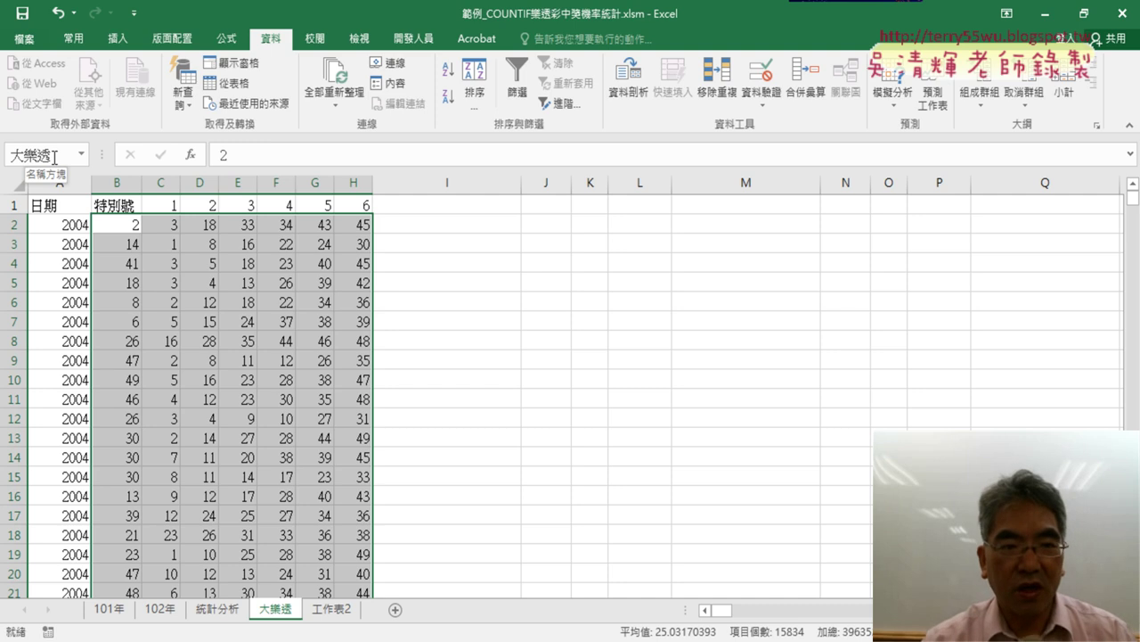
left_click(330, 610)
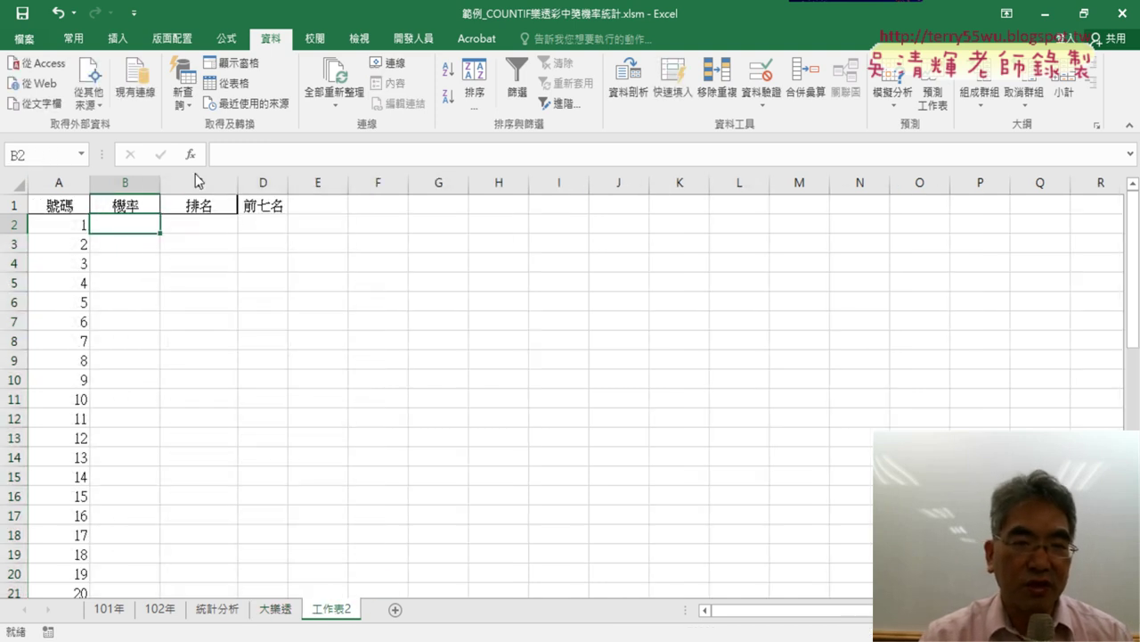
- Enter =COUNTIF(大樂透,A2) in B2 using the function arguments dialog
left_click(194, 155)
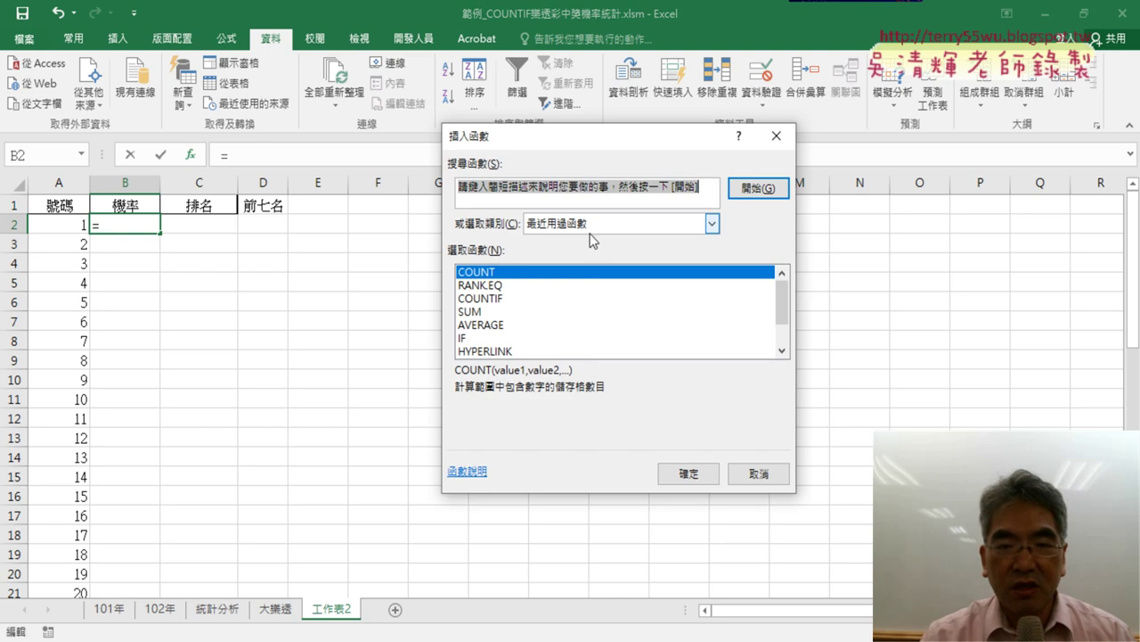
left_click(490, 299)
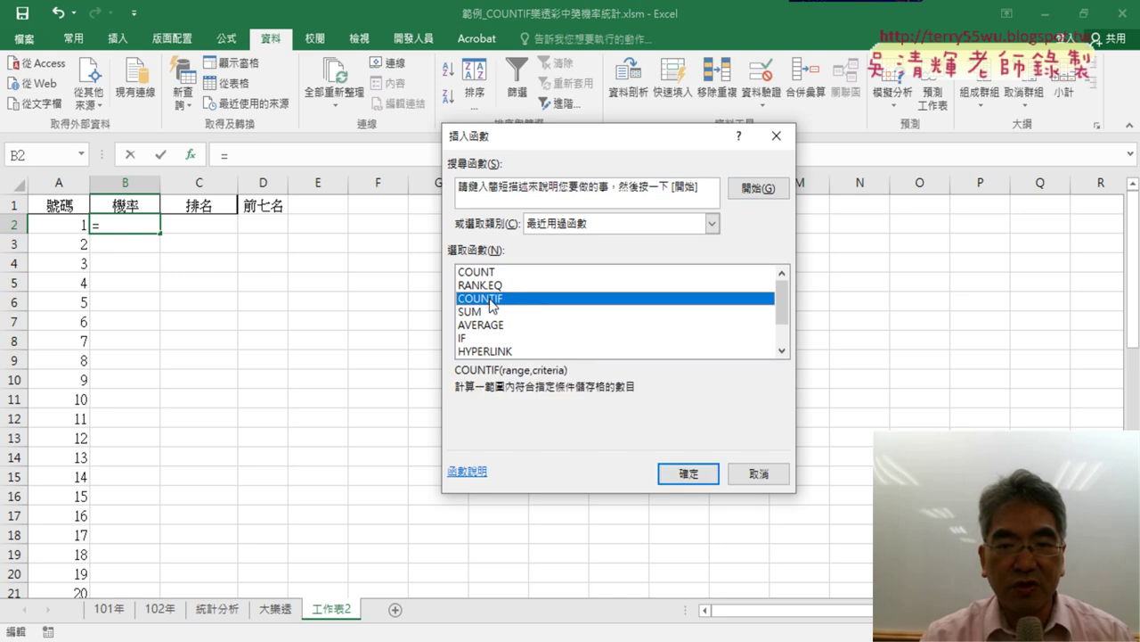
double_click(490, 301)
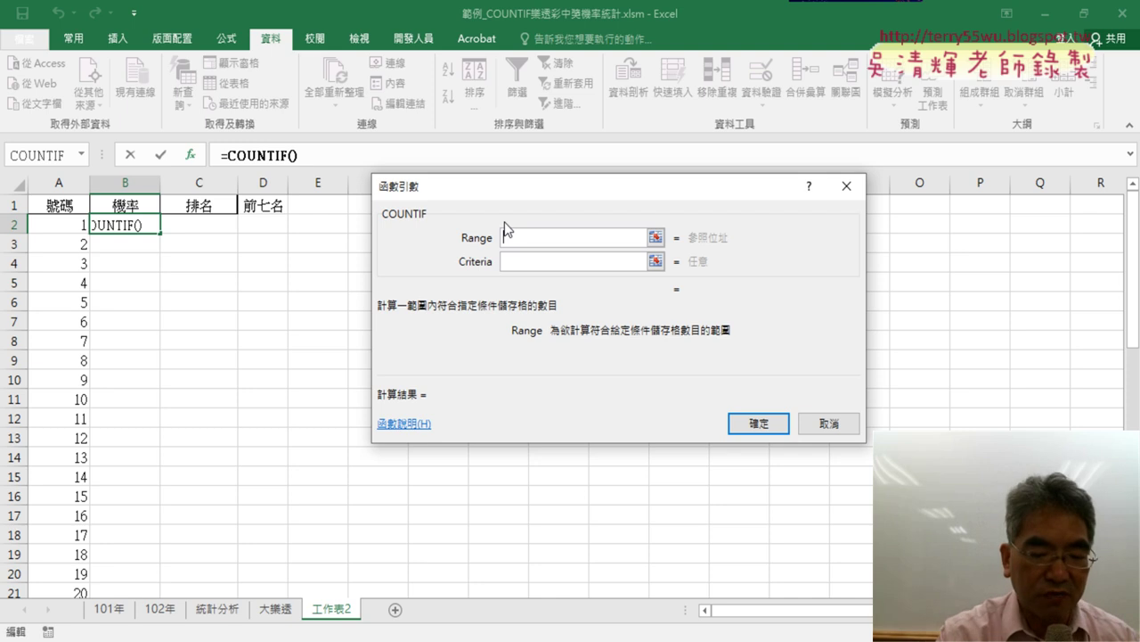
key("F3")
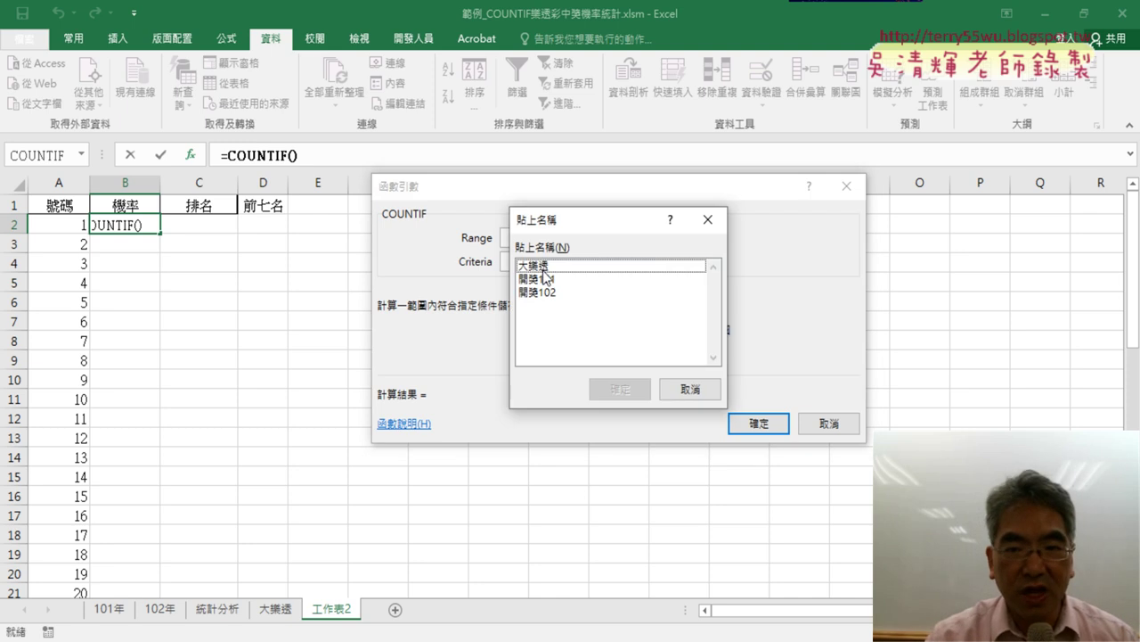
left_click(545, 269)
double_click(545, 273)
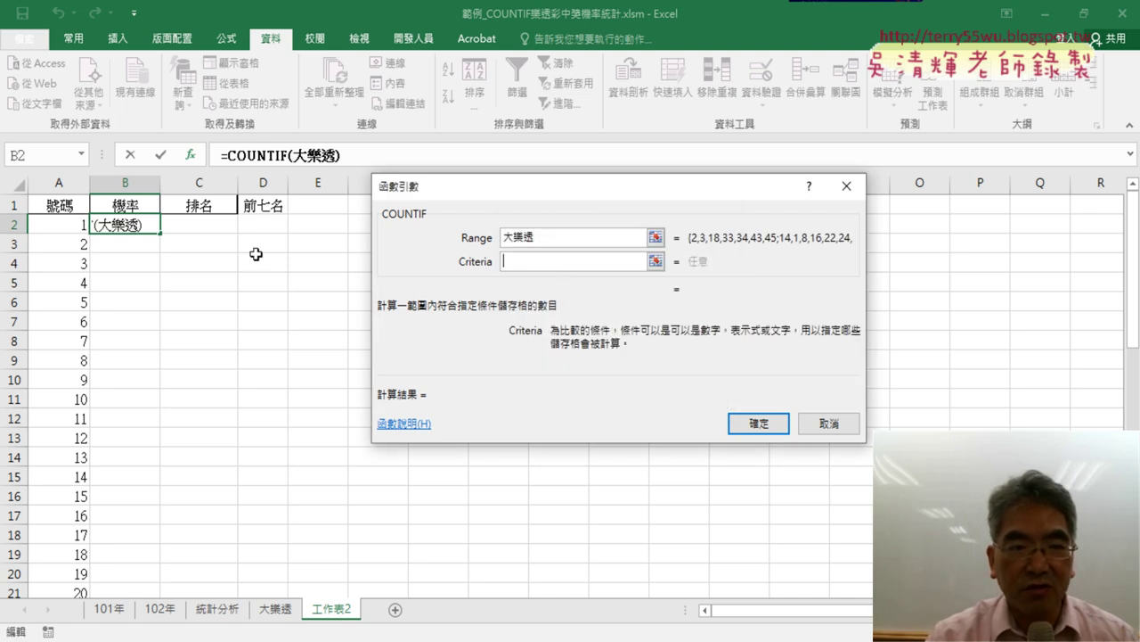
left_click(61, 229)
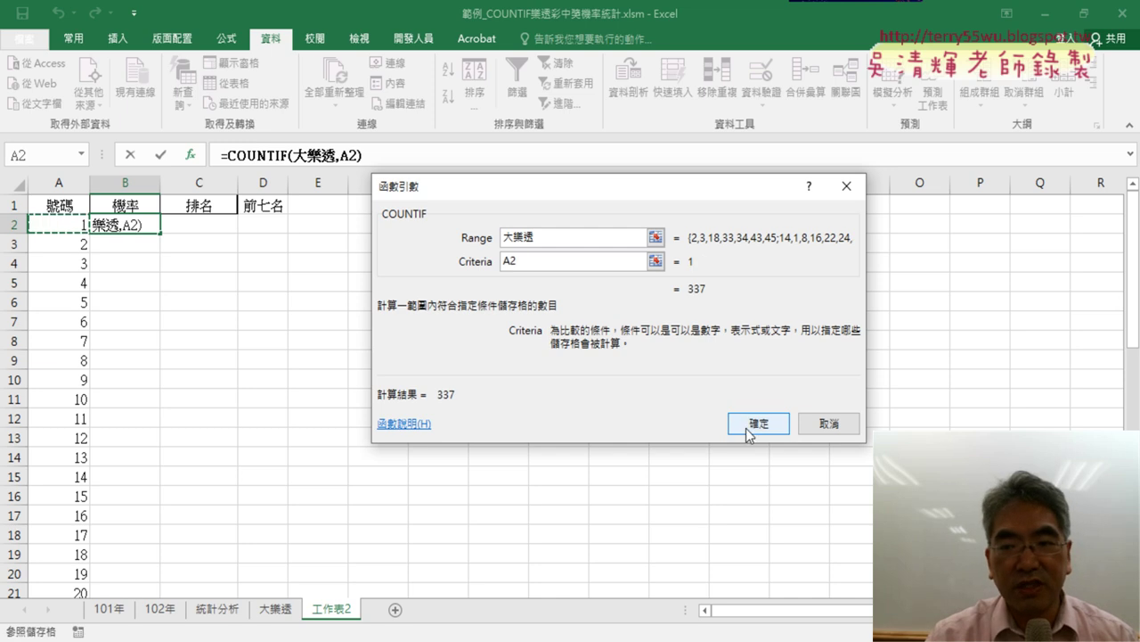
left_click(747, 426)
- Extend the B2 formula to divide by COUNT(大樂透), giving 0.0212833
left_click(395, 155)
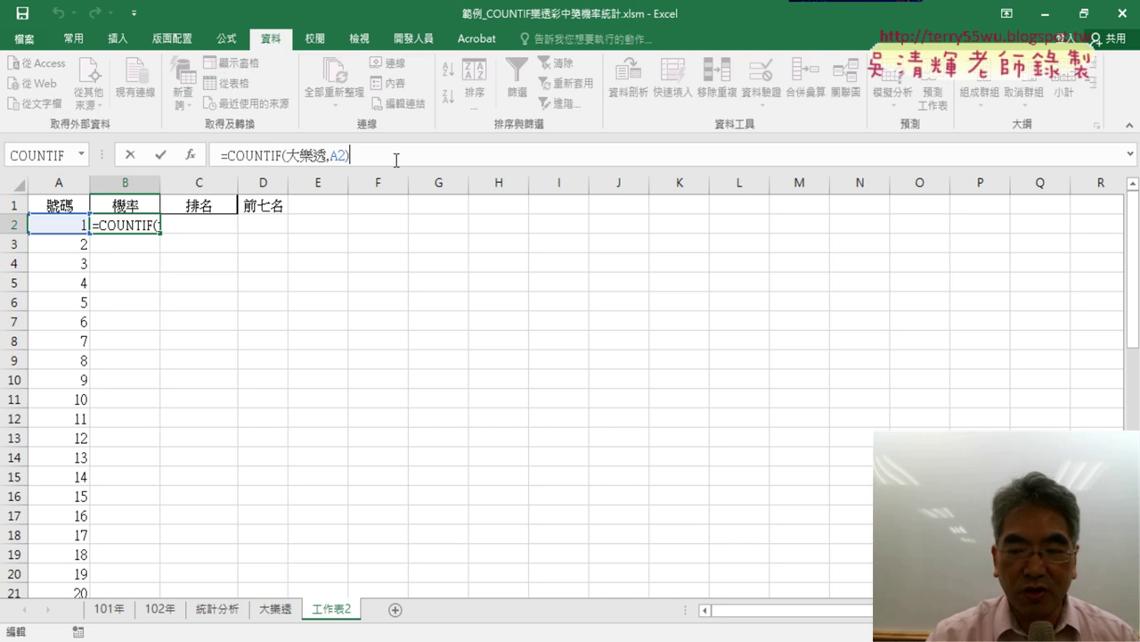
type("/")
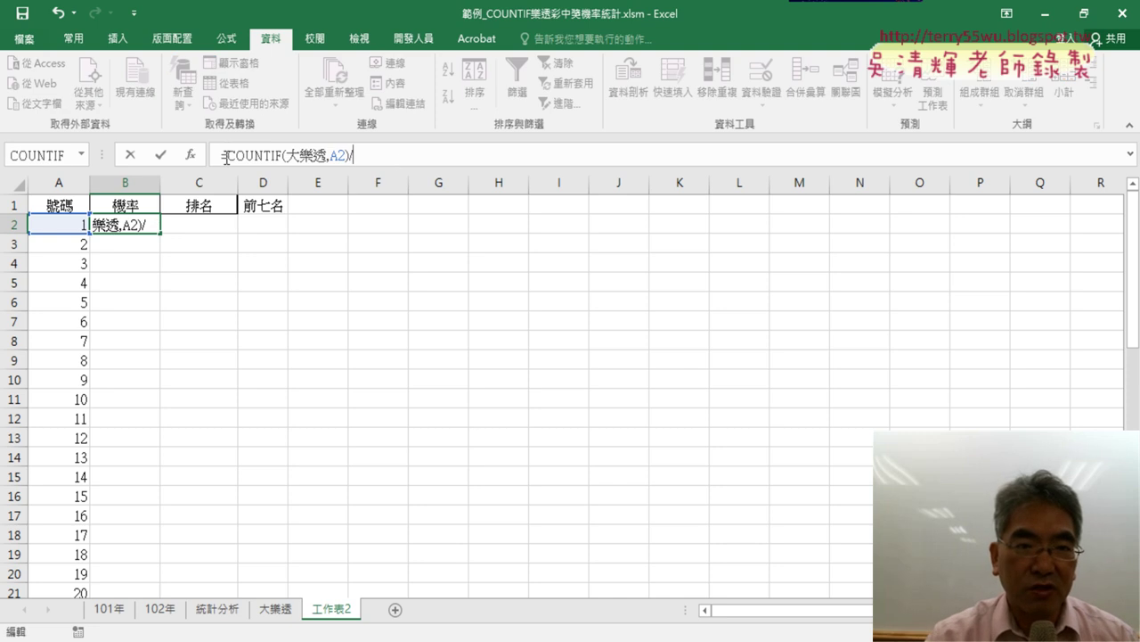
left_click_drag(230, 155, 317, 151)
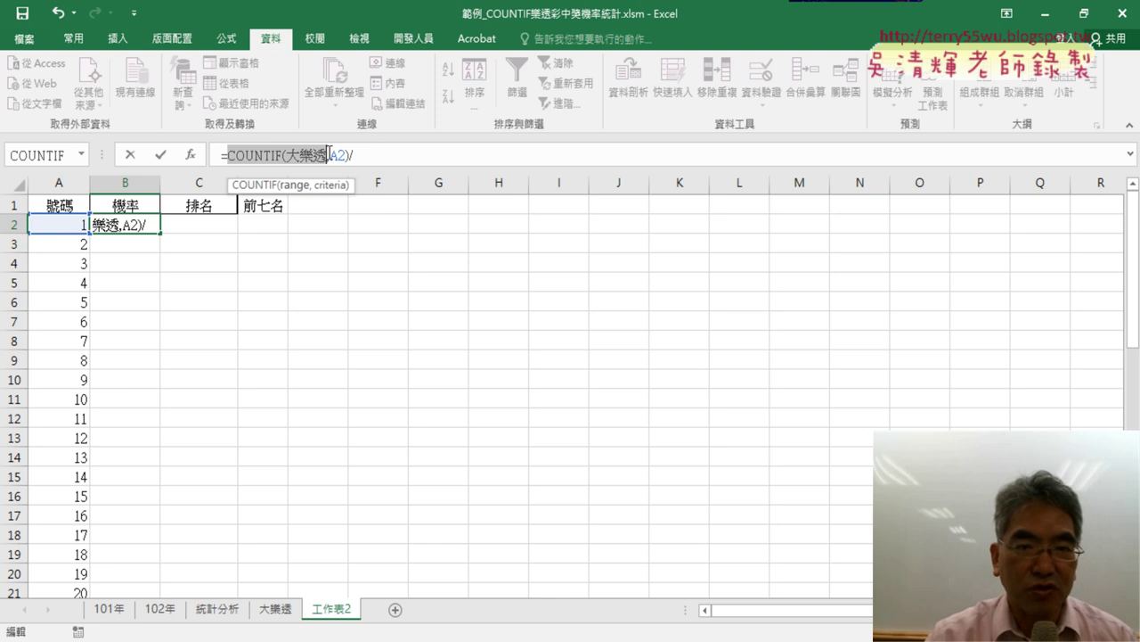
left_click(396, 151)
key("ctrl+v")
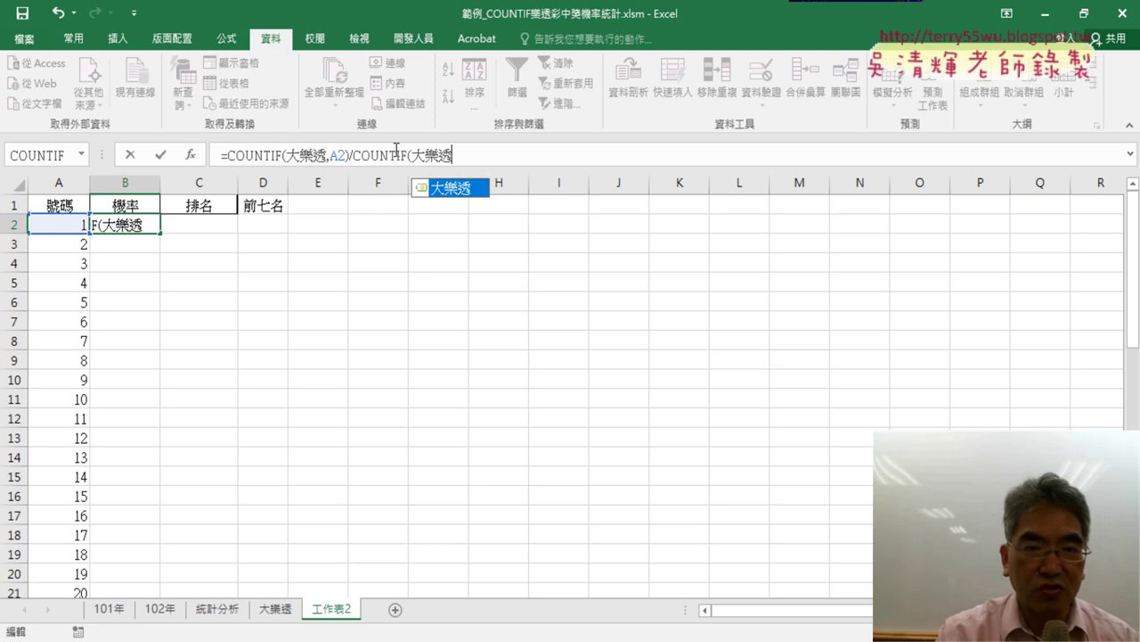
left_click(396, 155)
key("Delete")
key("Delete")
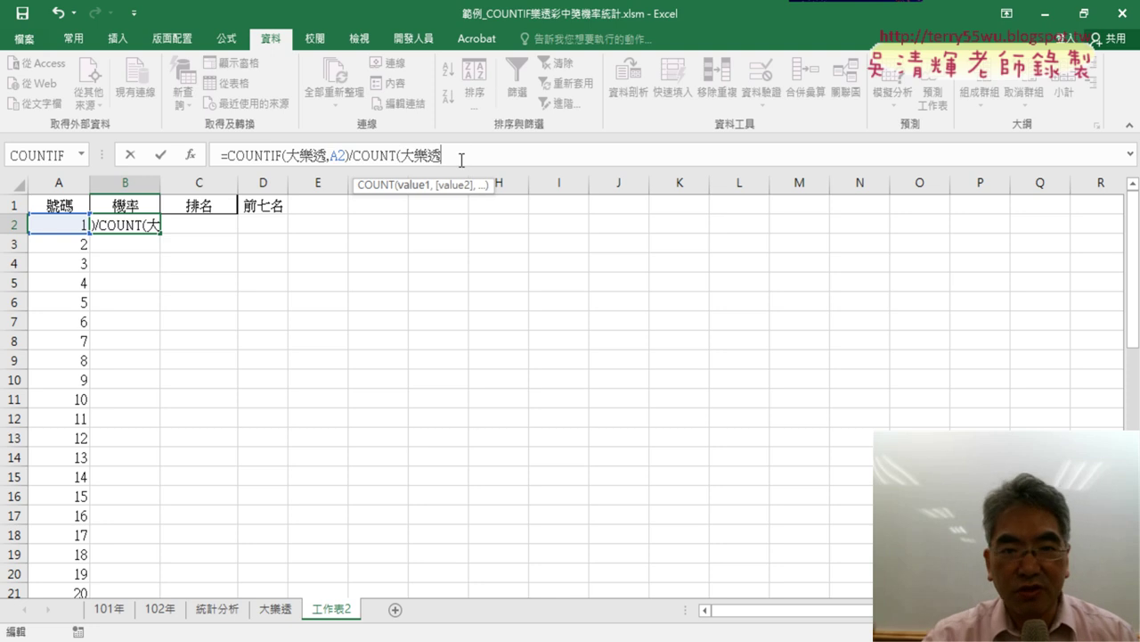
type(")")
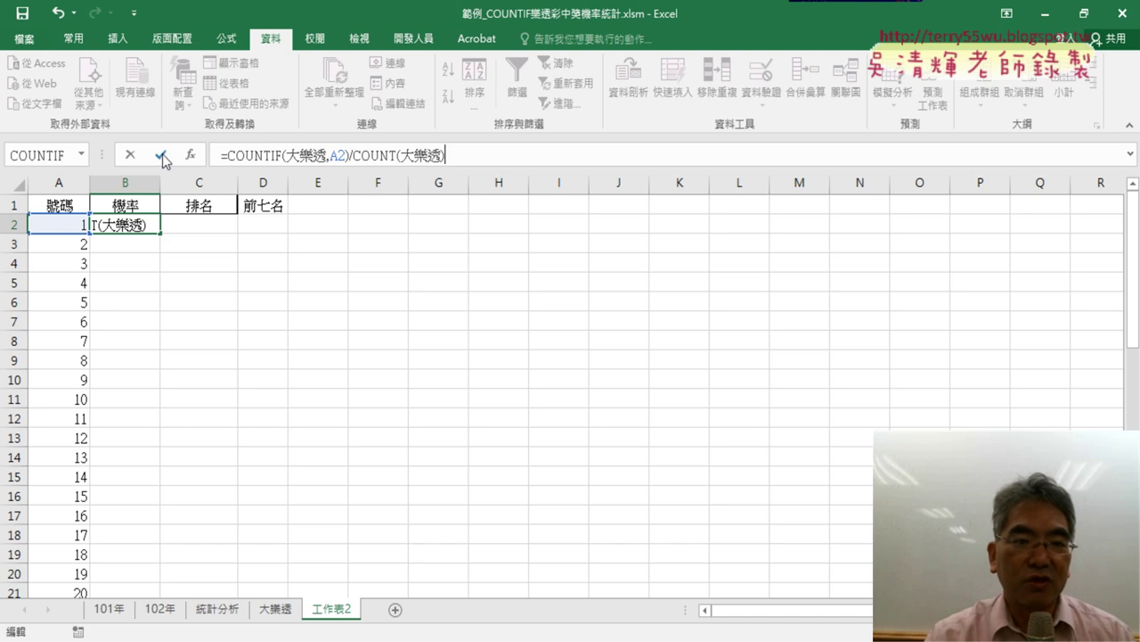
left_click(162, 155)
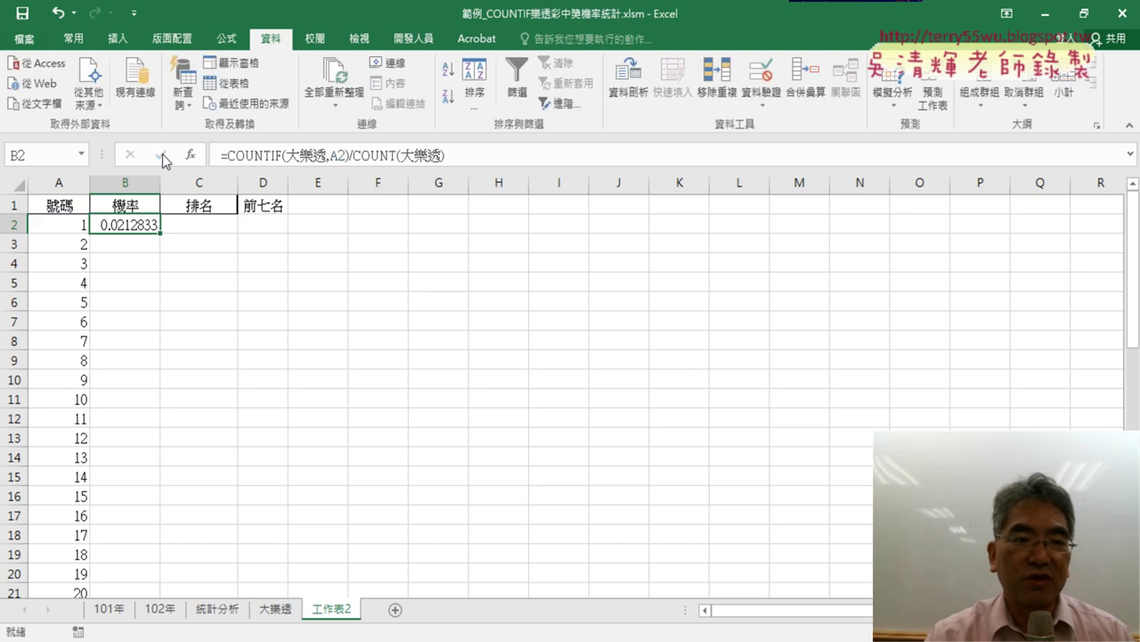
right_click(132, 225)
- Format B2 as custom fraction # ??/10000 and fill the probability formula down to row 50
key("Escape")
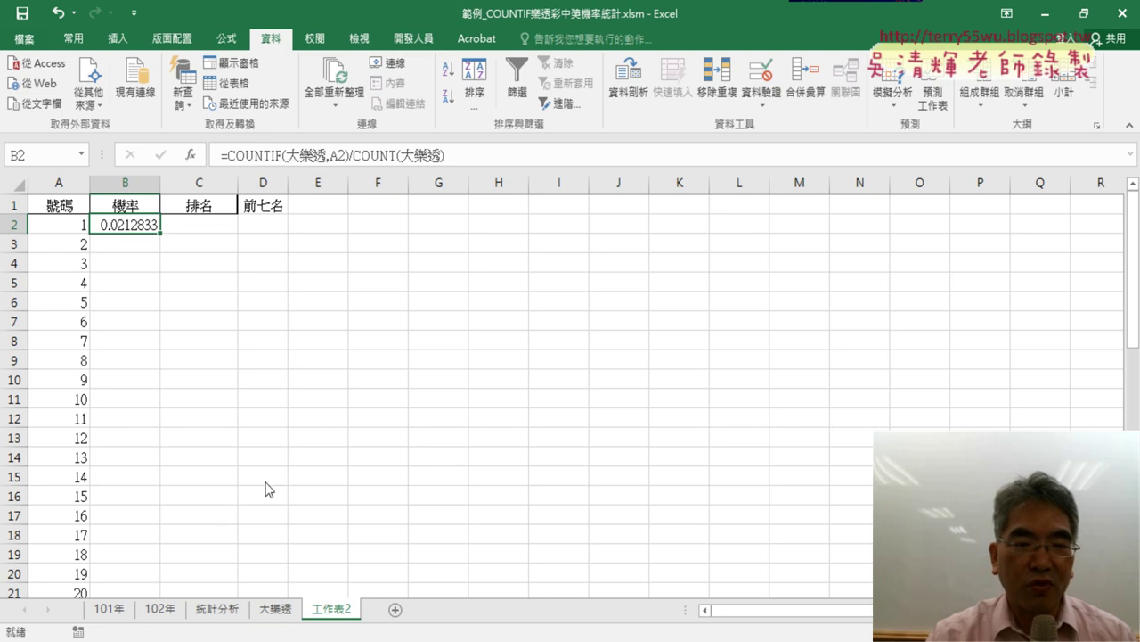
left_click_drag(243, 180, 600, 115)
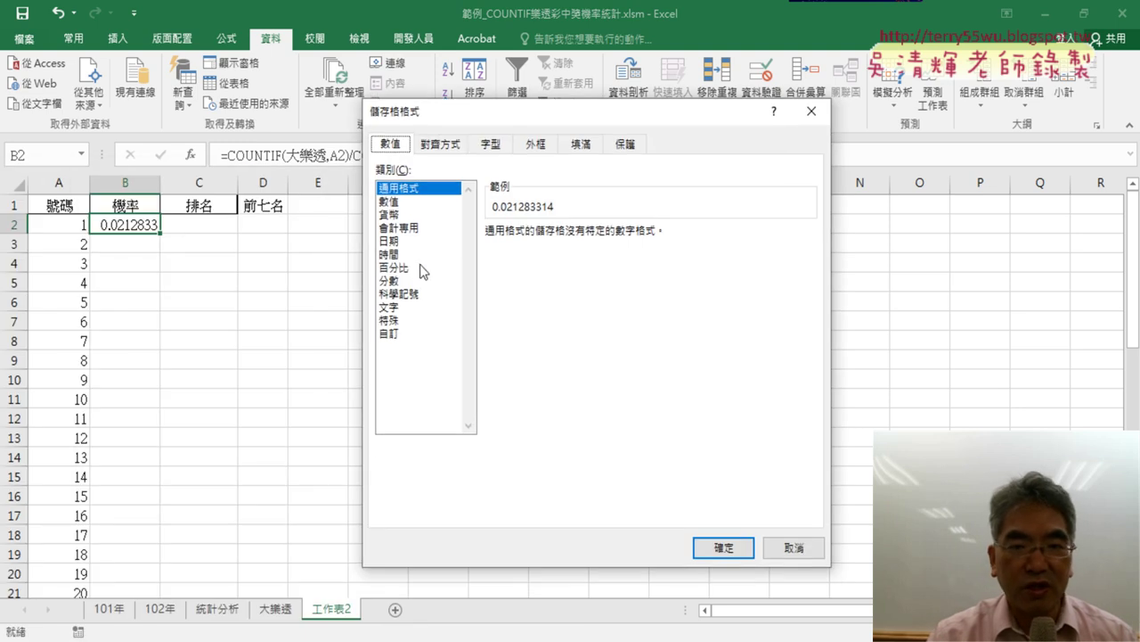
left_click(407, 280)
scroll(815, 290, "down", 1)
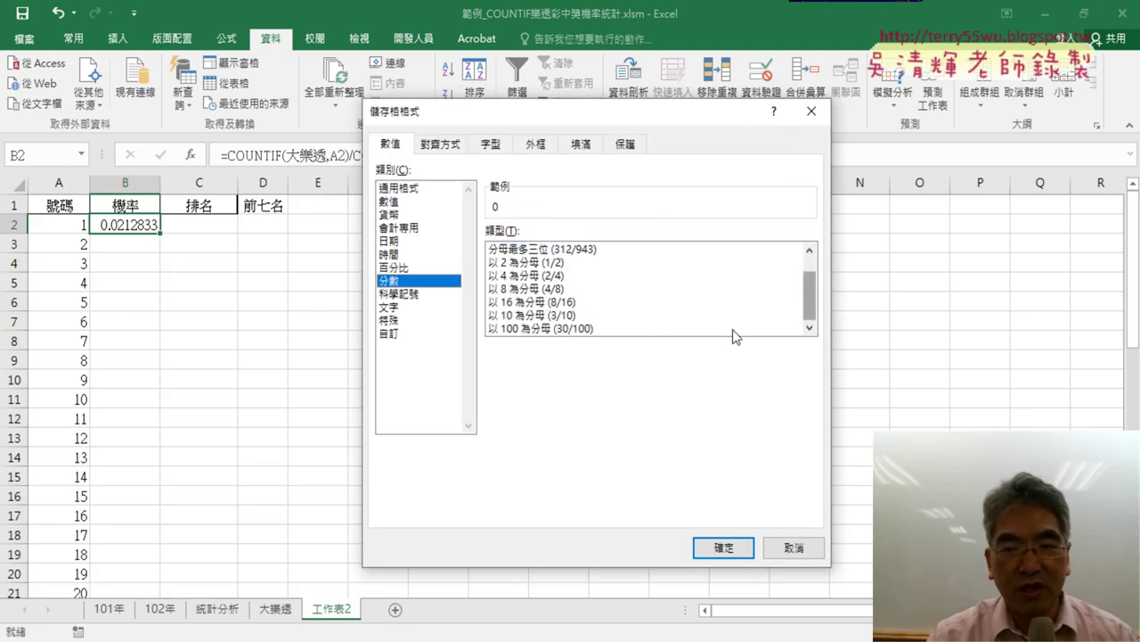
left_click(640, 329)
left_click(396, 333)
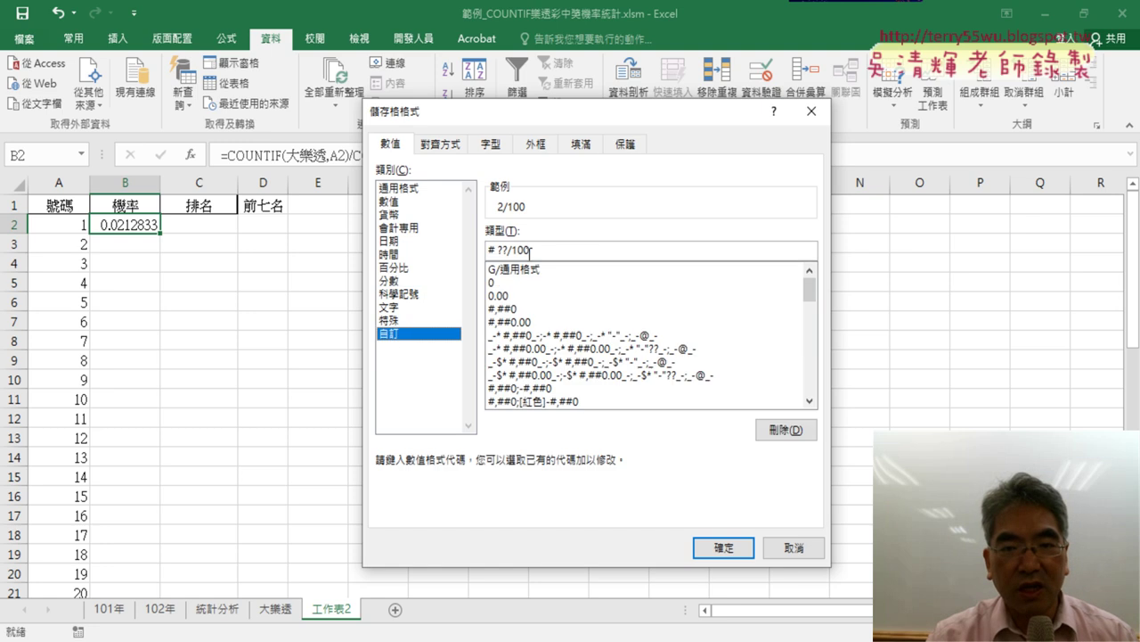
left_click(546, 249)
type("00")
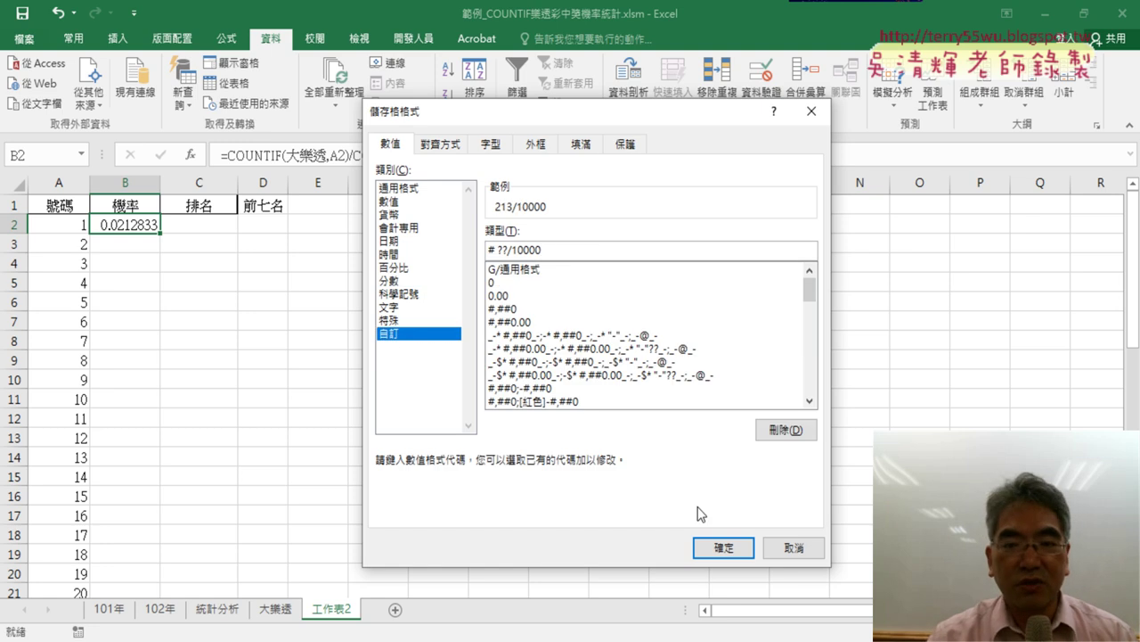
left_click(724, 547)
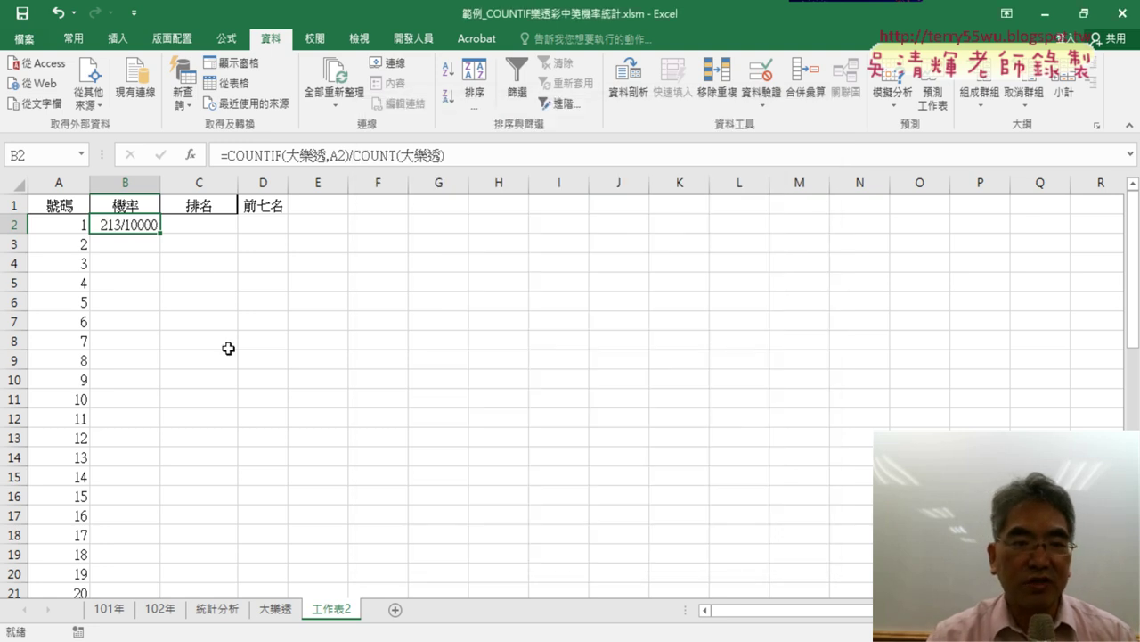
double_click(163, 233)
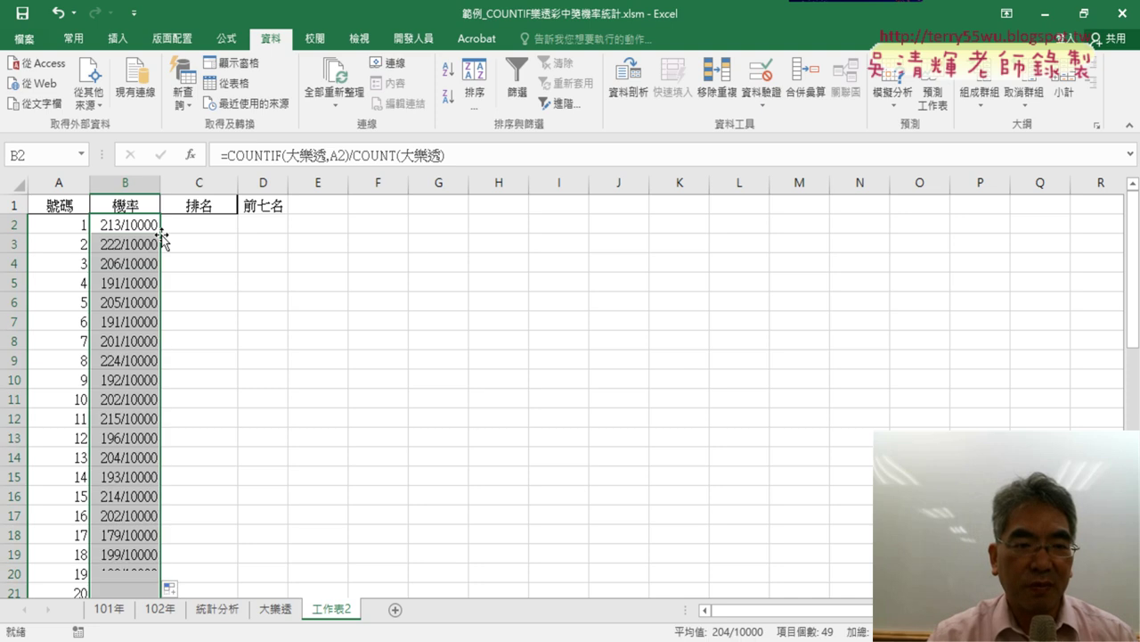
left_click(207, 230)
- Insert the RANK.EQ function into C2 from the Statistical category
left_click(190, 154)
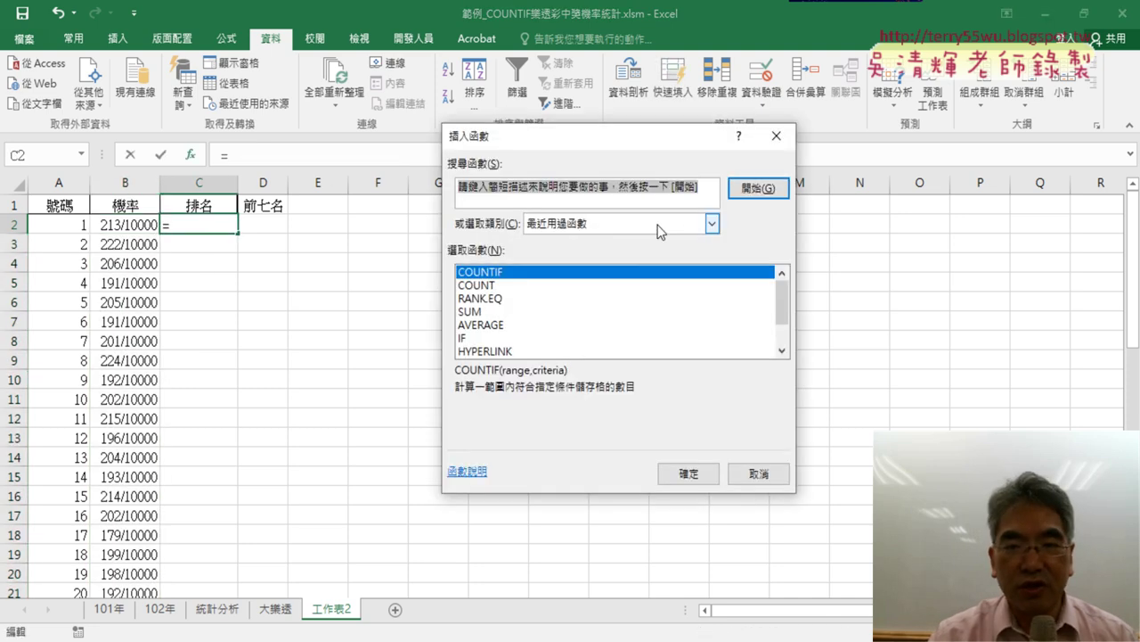
left_click(658, 225)
left_click(682, 310)
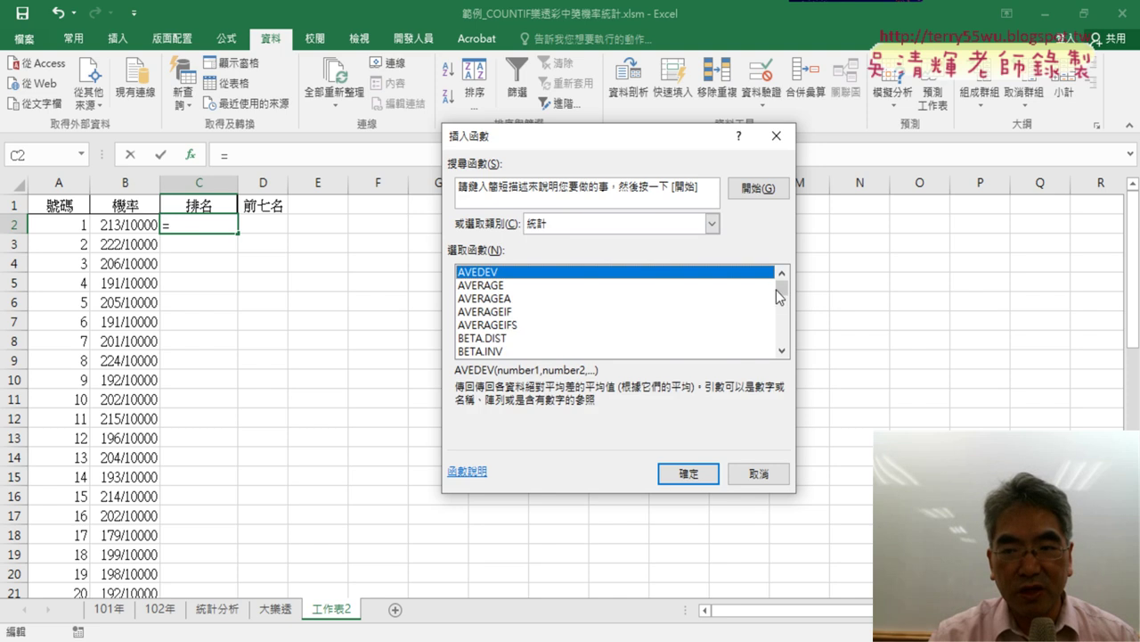
left_click_drag(782, 296, 781, 321)
scroll(699, 325, "down", 1)
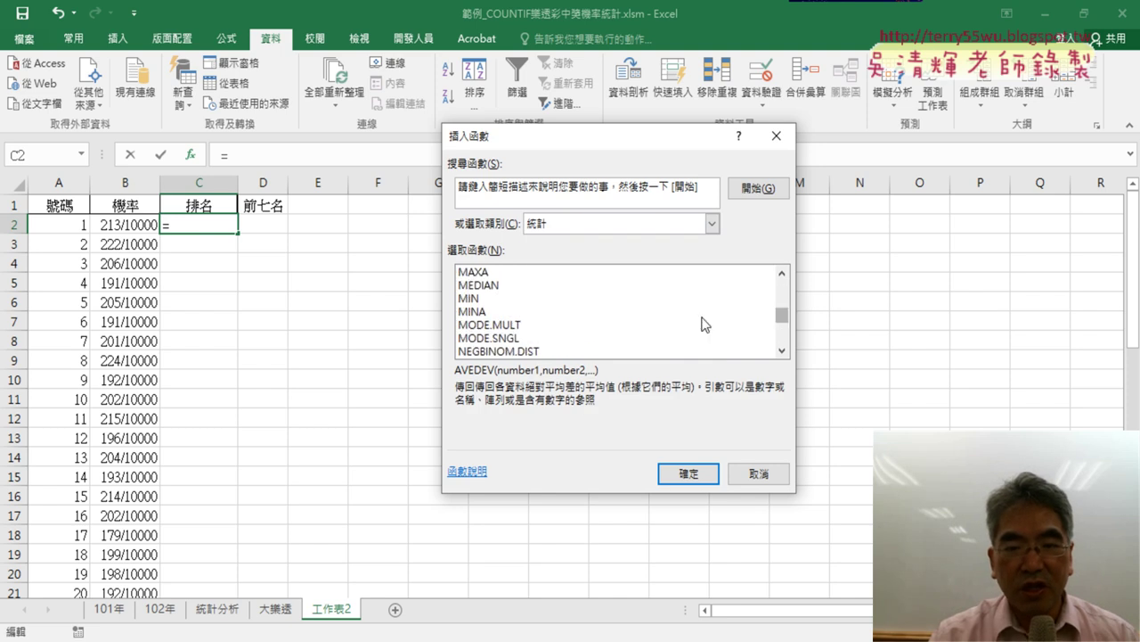
scroll(699, 325, "down", 4)
scroll(699, 324, "down", 3)
scroll(699, 324, "down", 2)
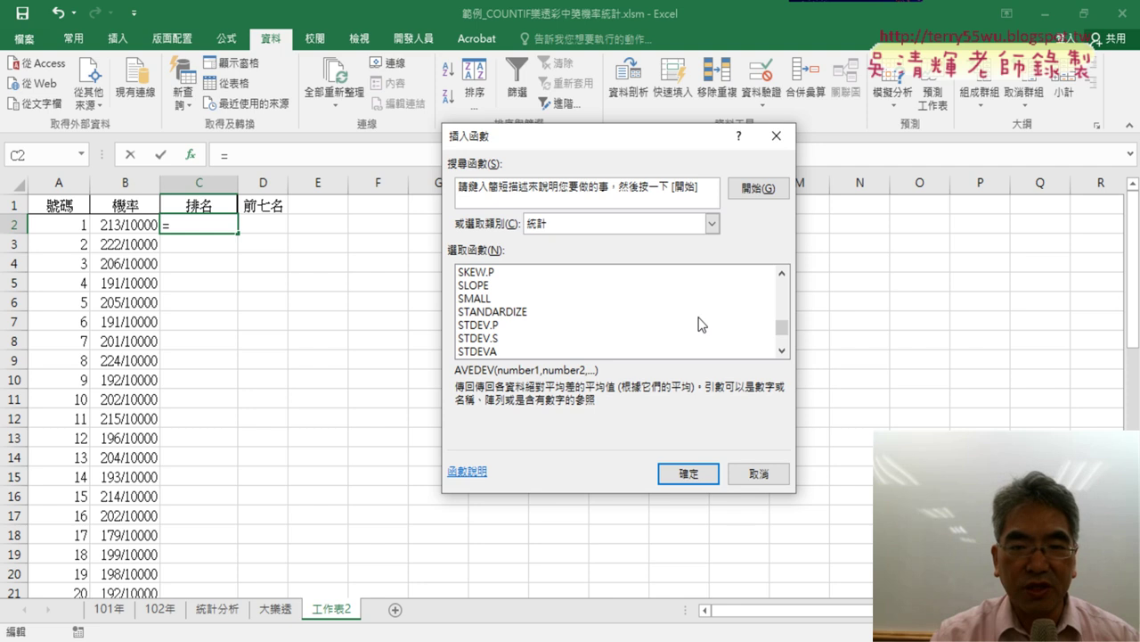
scroll(700, 325, "up", 3)
double_click(527, 351)
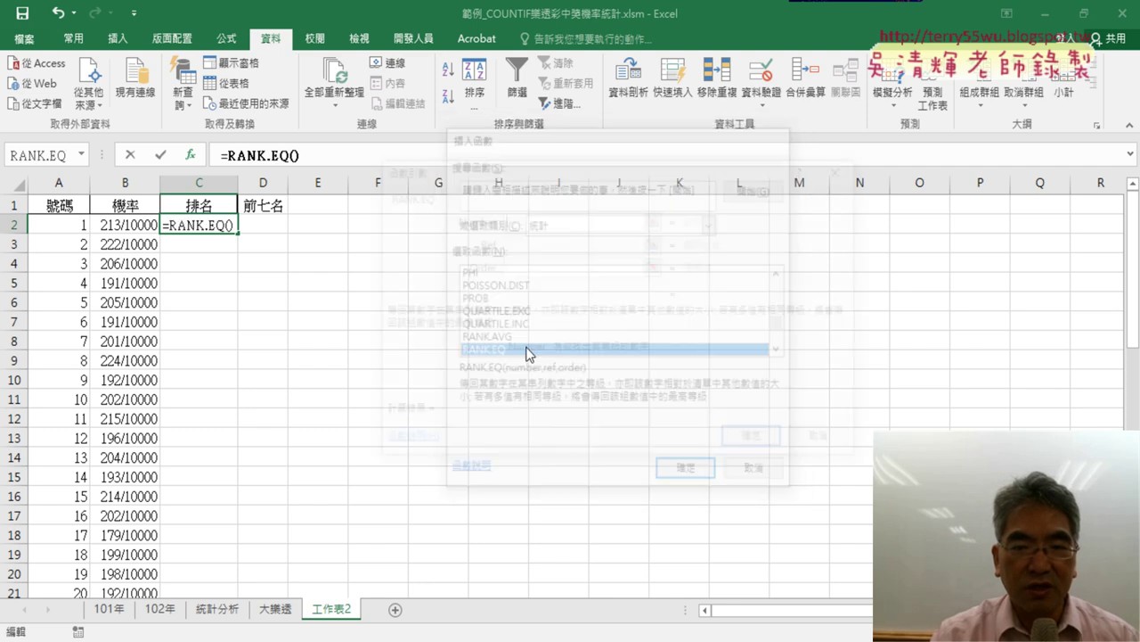
- Rank B2 against B$2:B$50 and fill the rank formula down column C
left_click(105, 225)
left_click(575, 241)
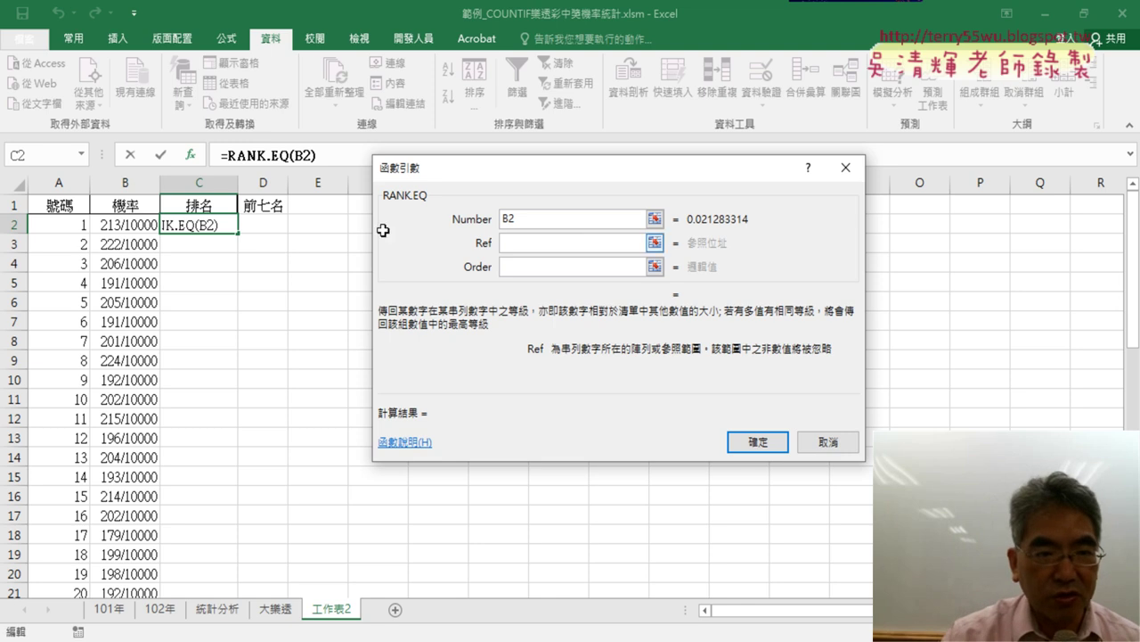
left_click(132, 227)
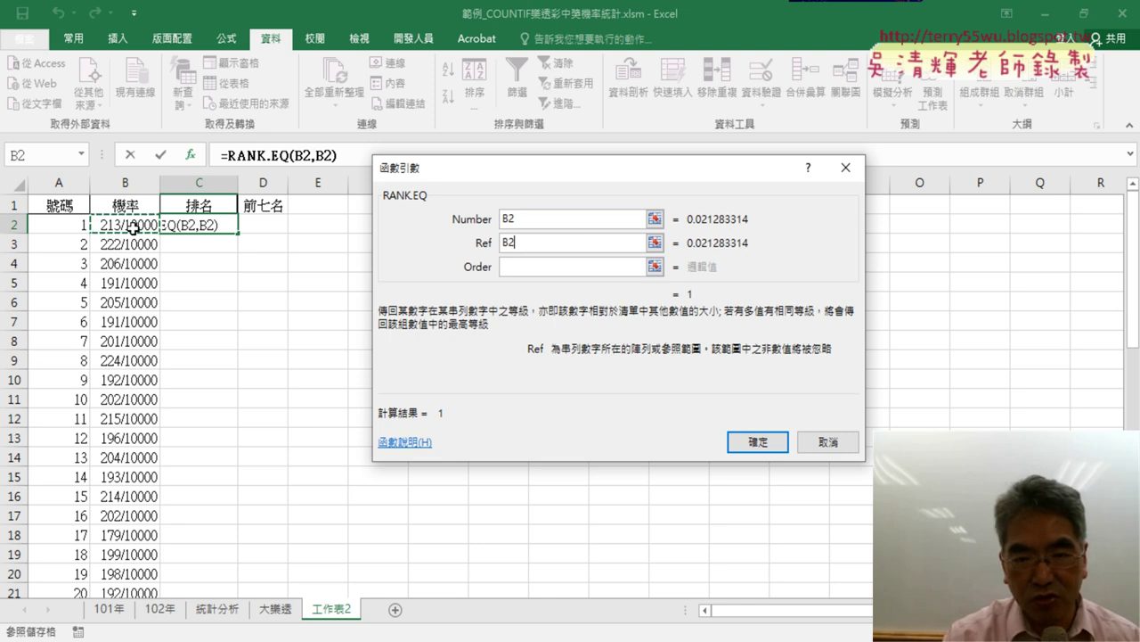
key("ctrl+shift+Down")
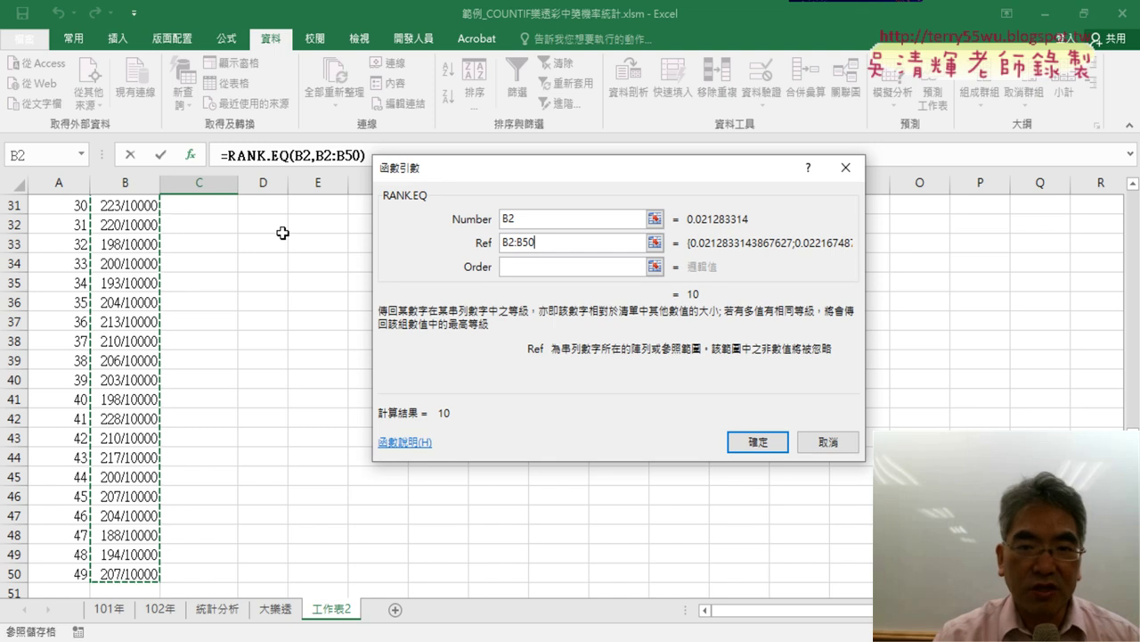
left_click(509, 242)
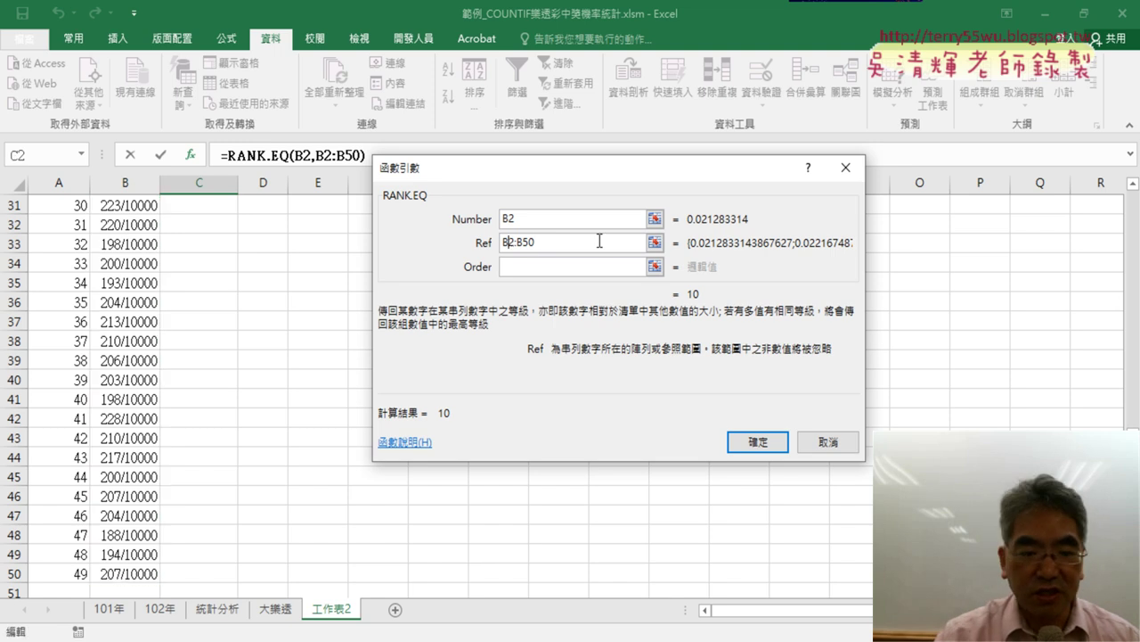
type("$")
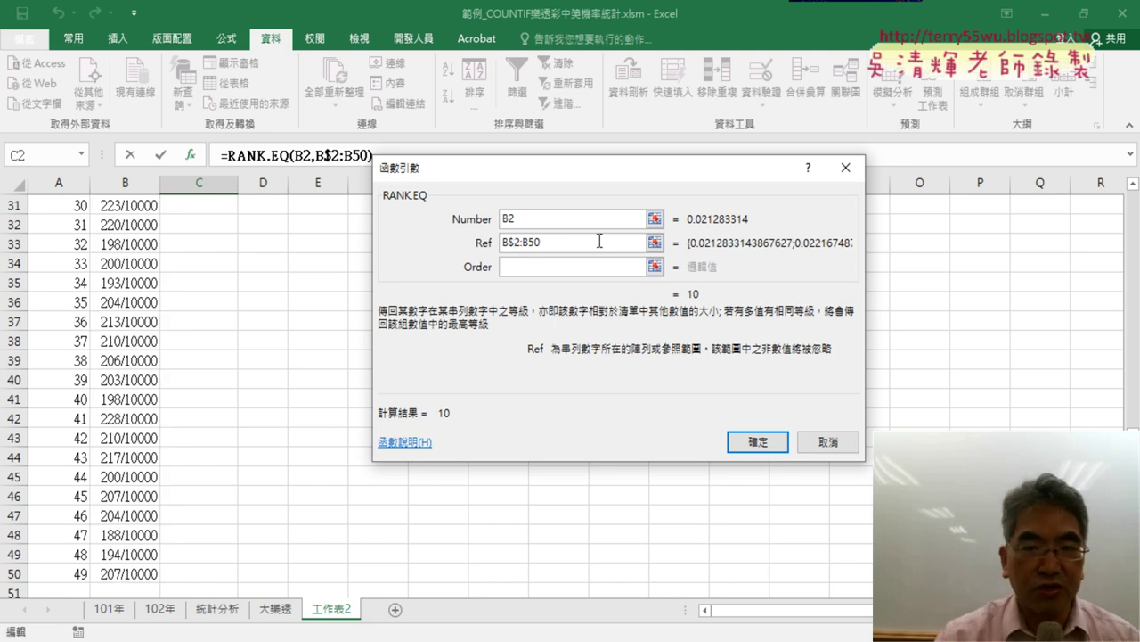
left_click(528, 242)
type("$")
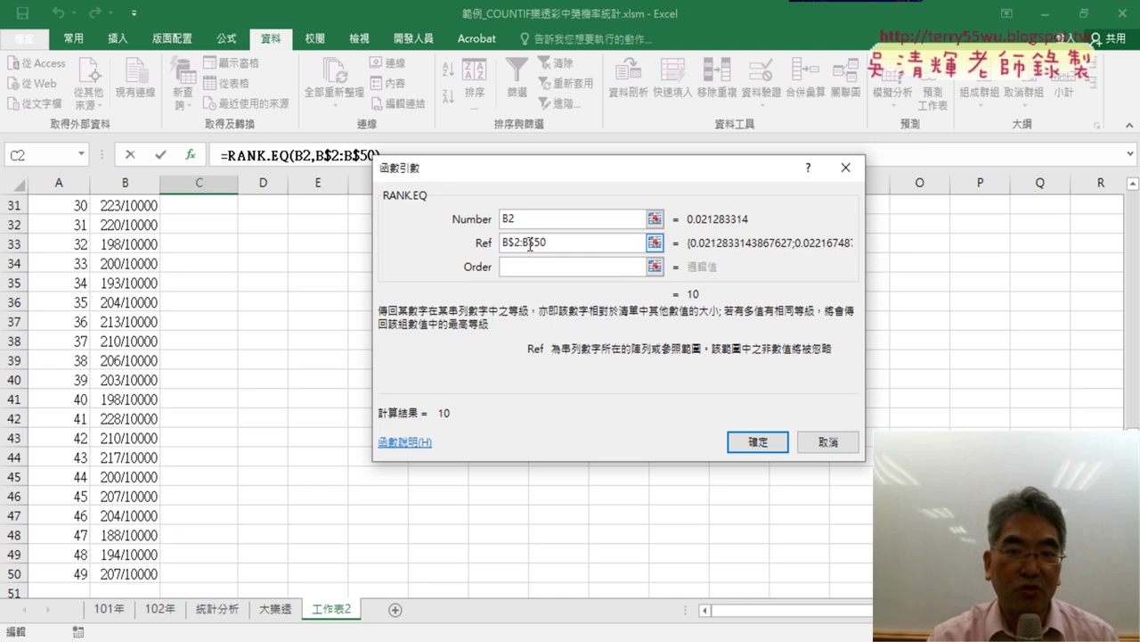
left_click(759, 446)
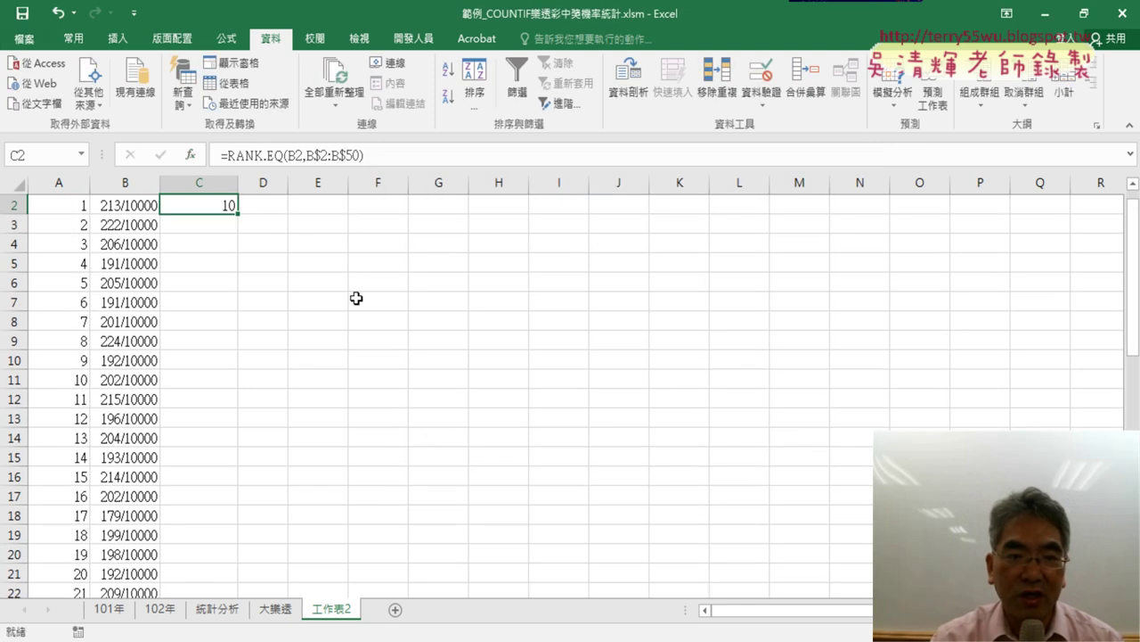
double_click(239, 212)
scroll(493, 254, "up", 1)
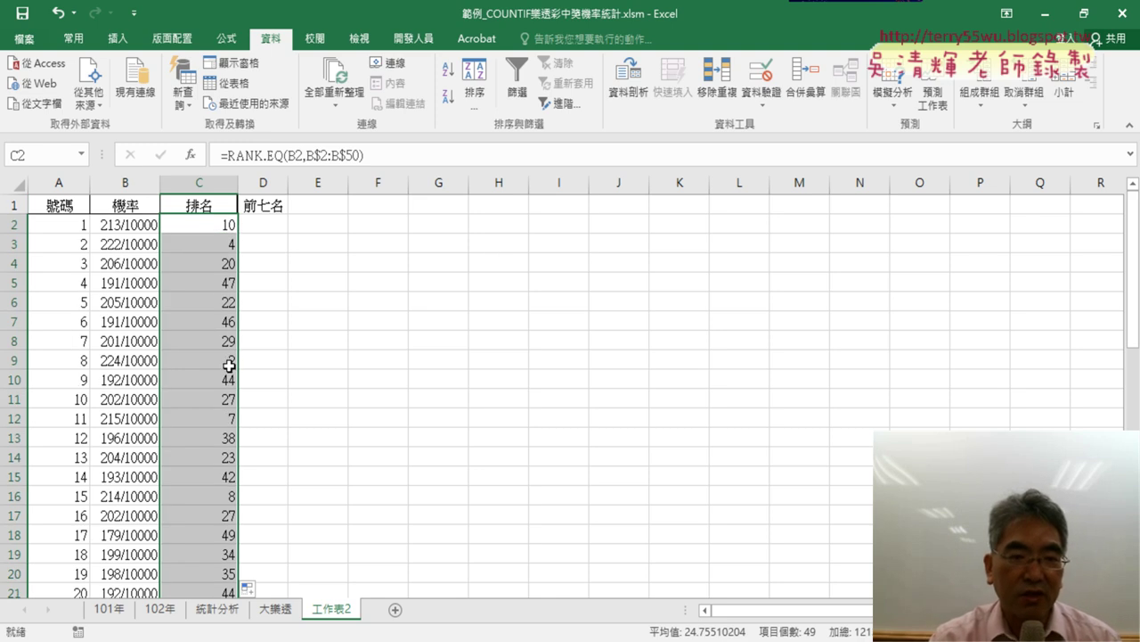
- Widen column D, select D2:D12, and show the 開發人員 (Developer) commands
left_click(229, 366)
left_click(275, 225)
left_click_drag(287, 188, 303, 185)
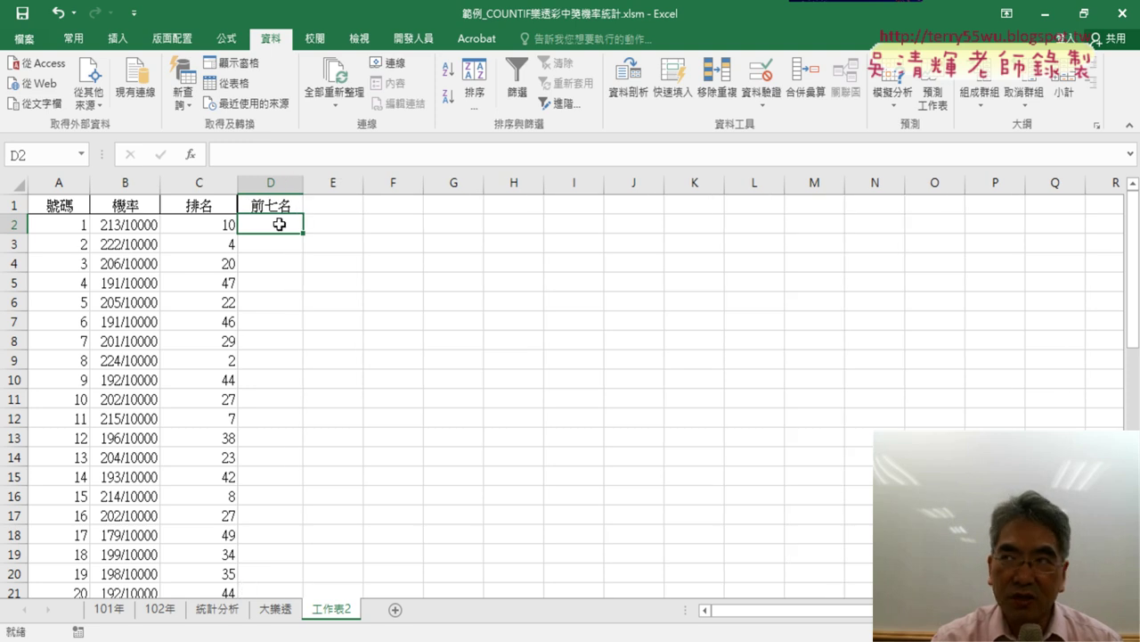
left_click_drag(278, 225, 282, 417)
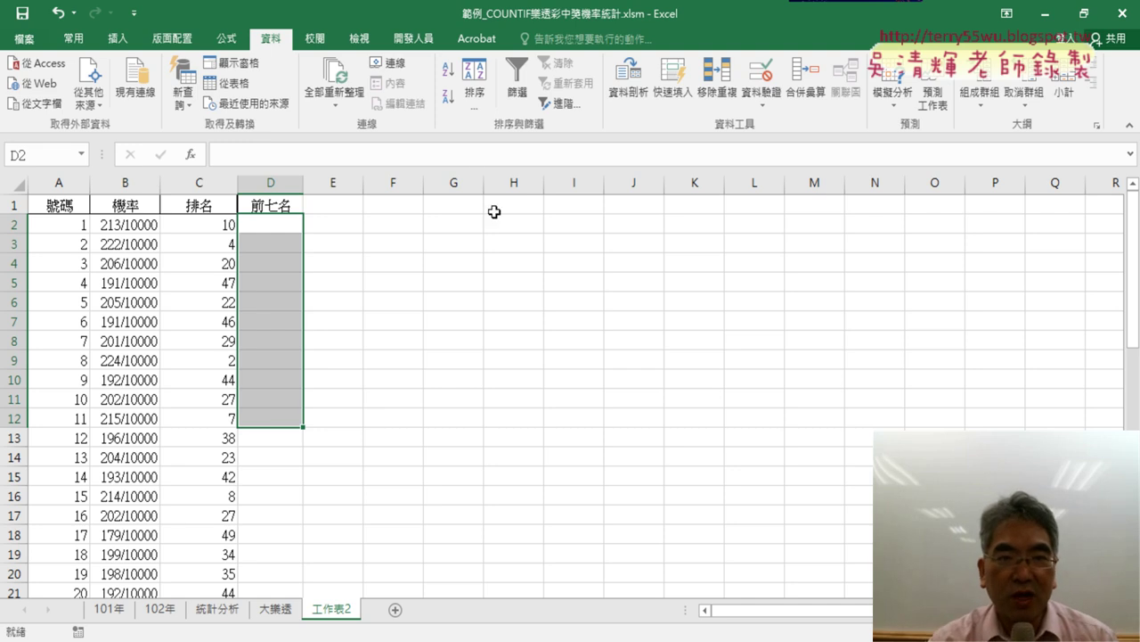
left_click(413, 38)
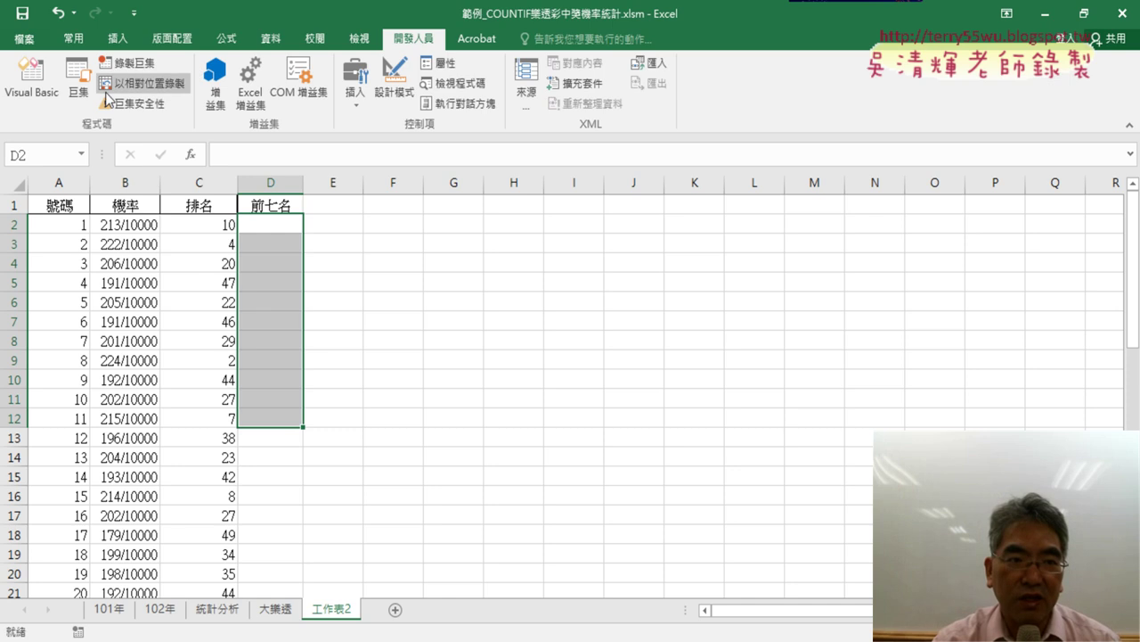
- In the VBA editor, select Module1's 前七名 and 前七名清除 subs, then view Module2
left_click(31, 79)
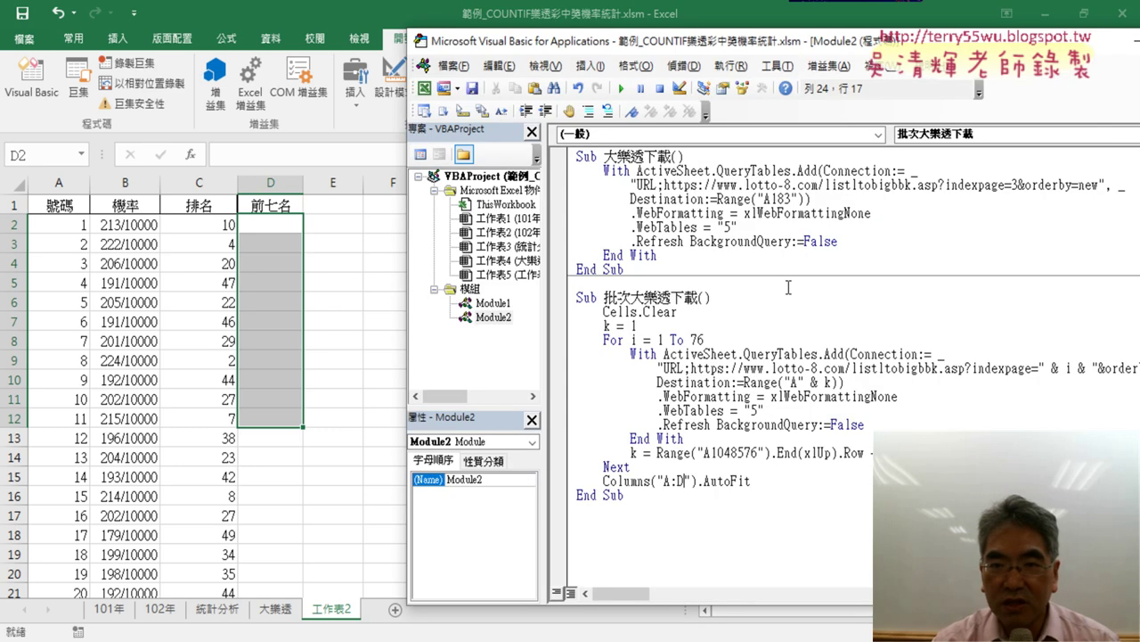
double_click(492, 303)
scroll(832, 303, "down", 1)
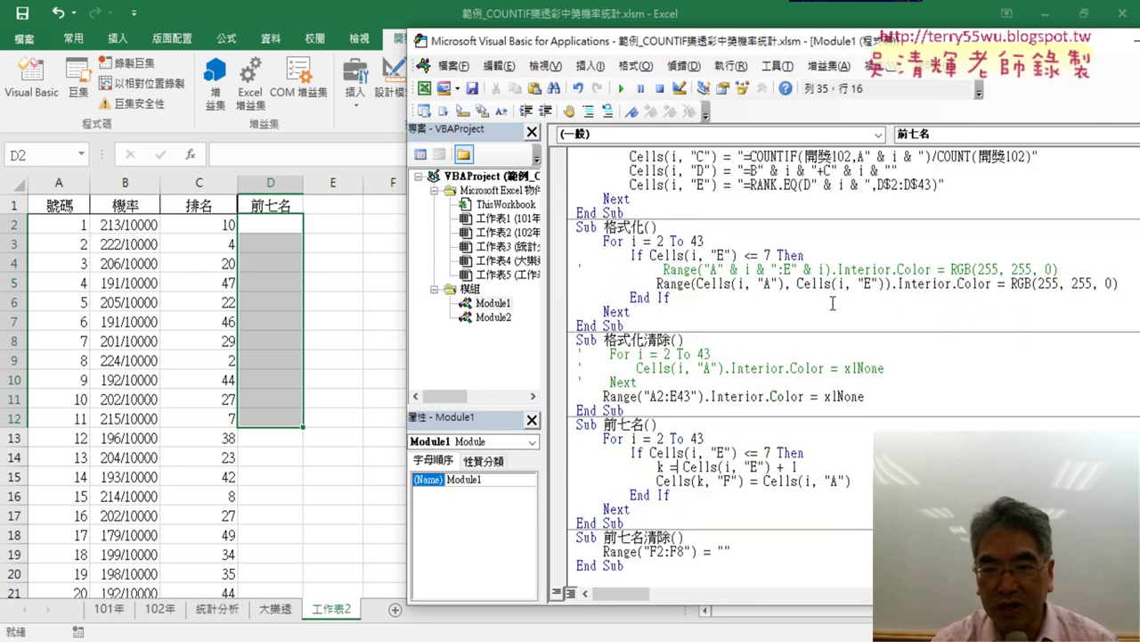
left_click_drag(633, 580, 567, 429)
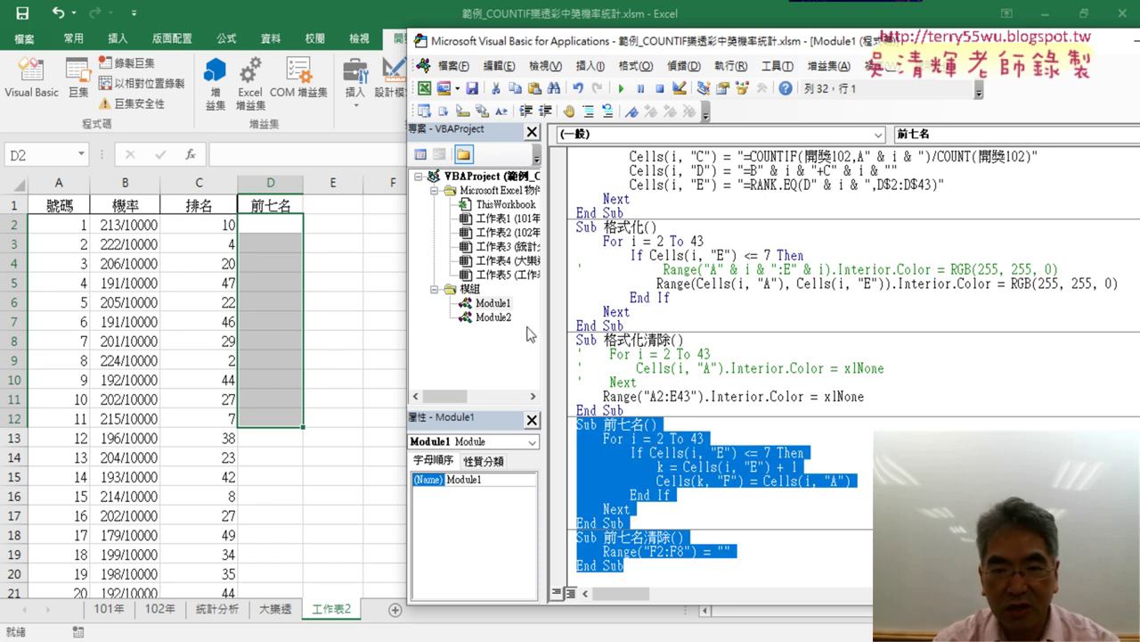
double_click(492, 317)
- Paste the subs into Module2 as 前七名2 and 前七名清除2, changing the loop end to 50
left_click(605, 525)
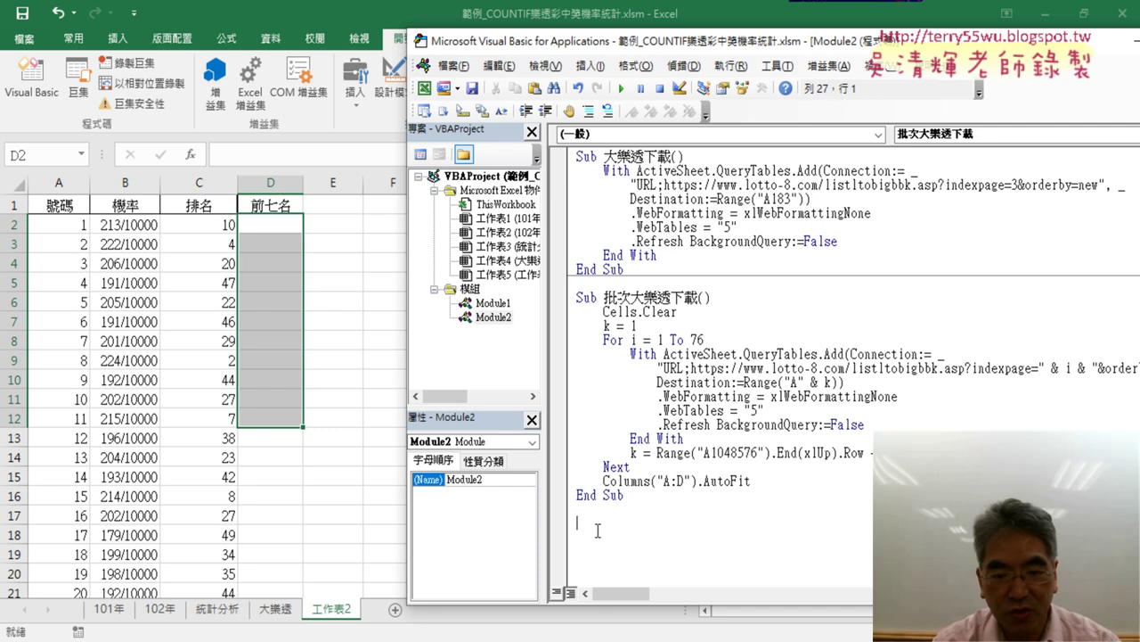
key("ctrl+v")
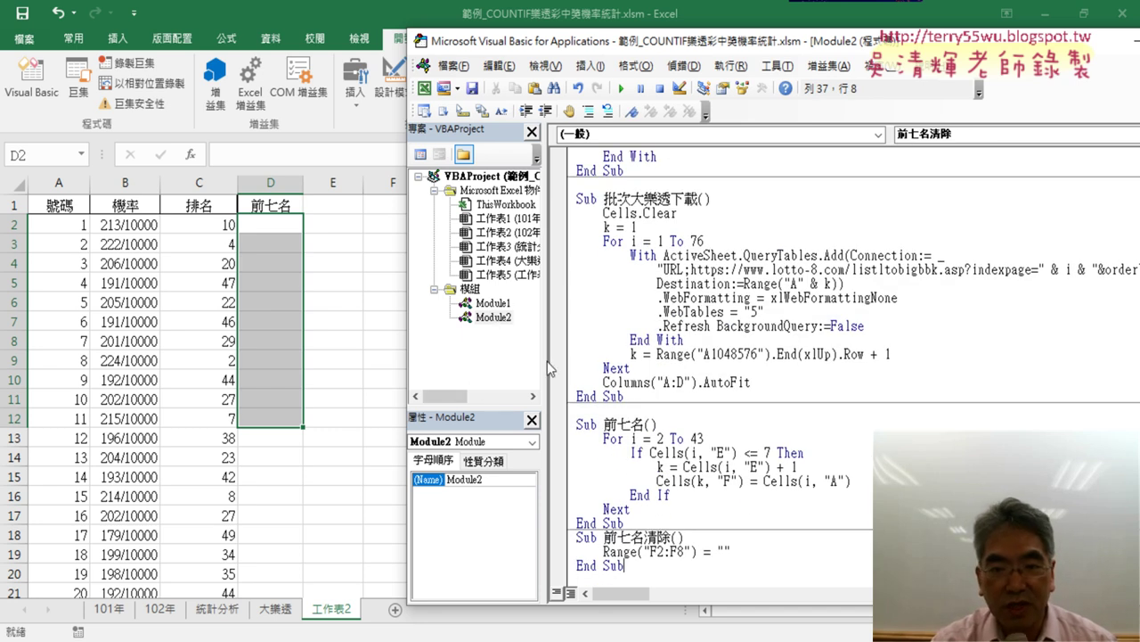
left_click(640, 426)
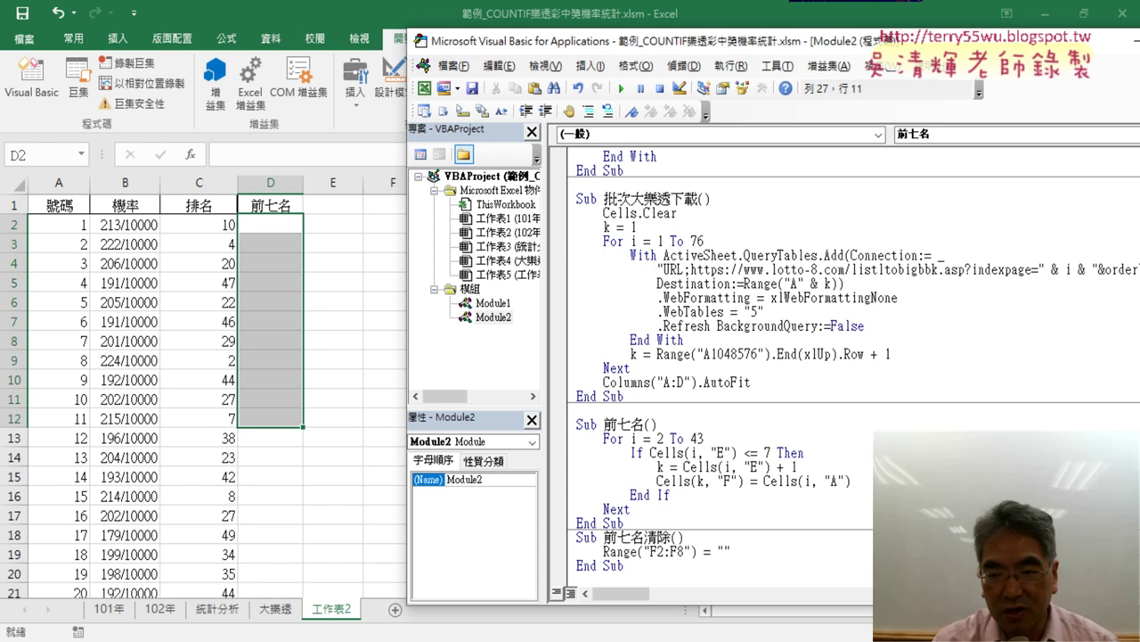
type("2")
left_click(677, 538)
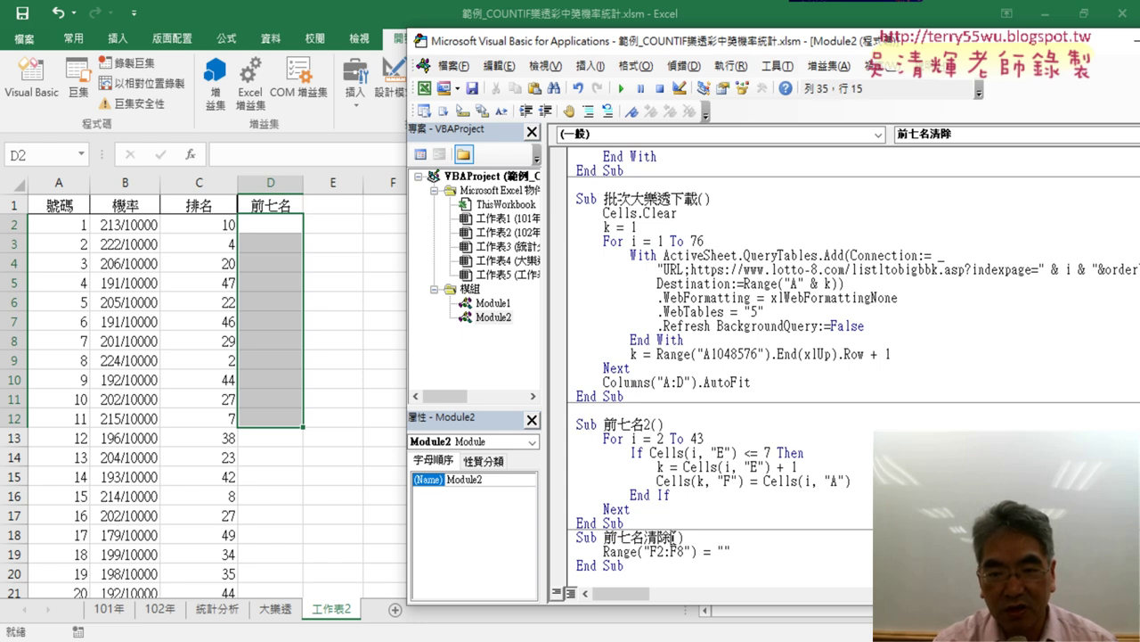
type("2")
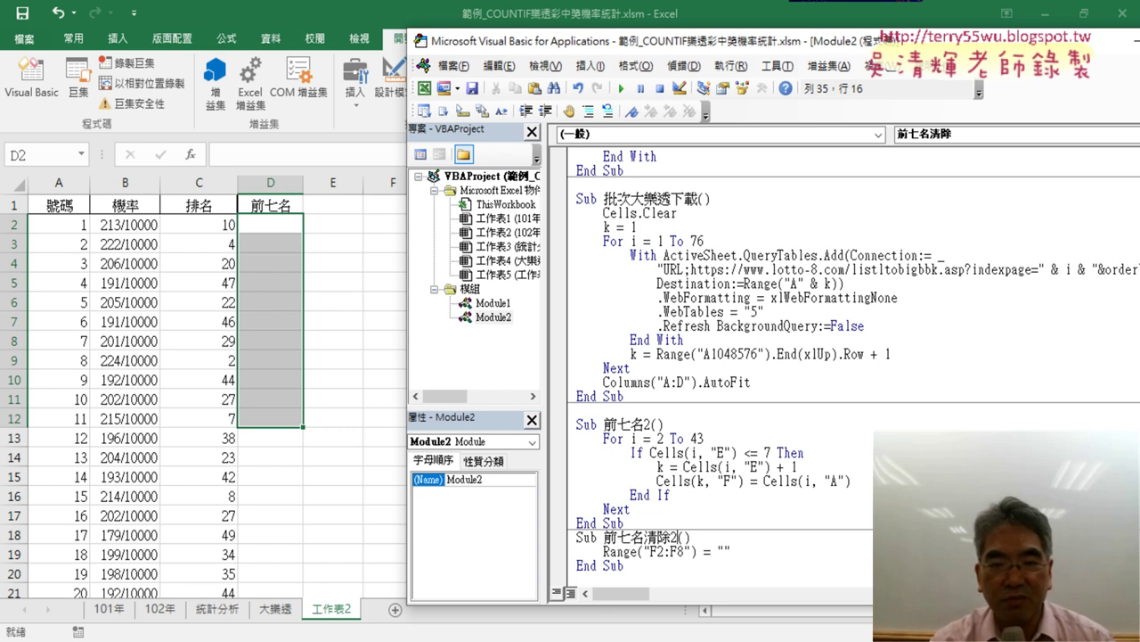
double_click(698, 438)
type("5")
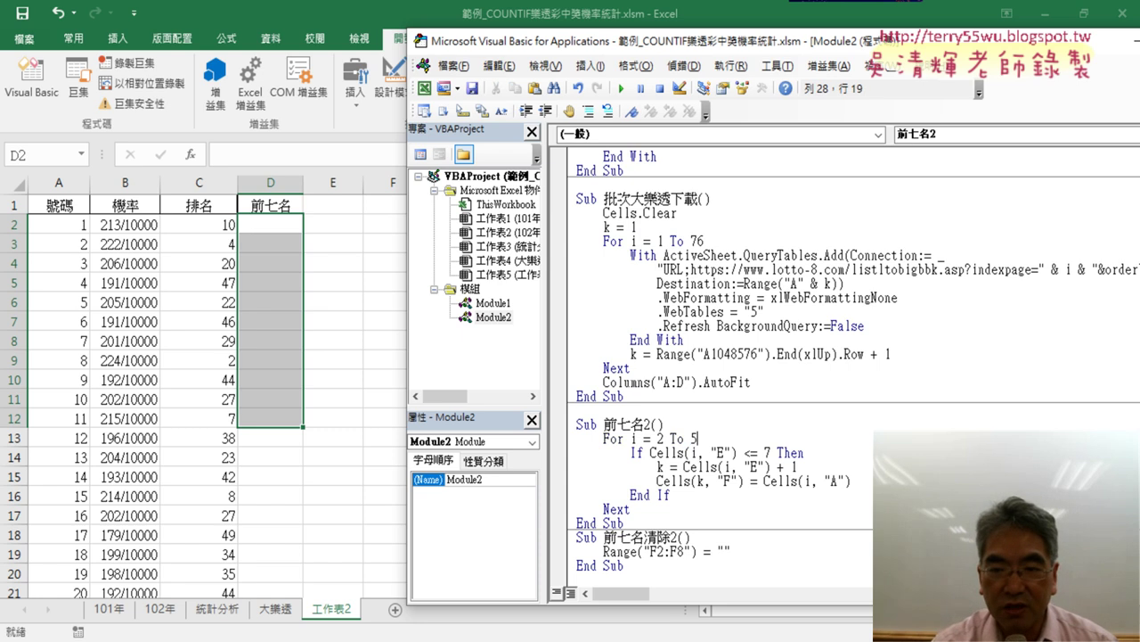
type("0")
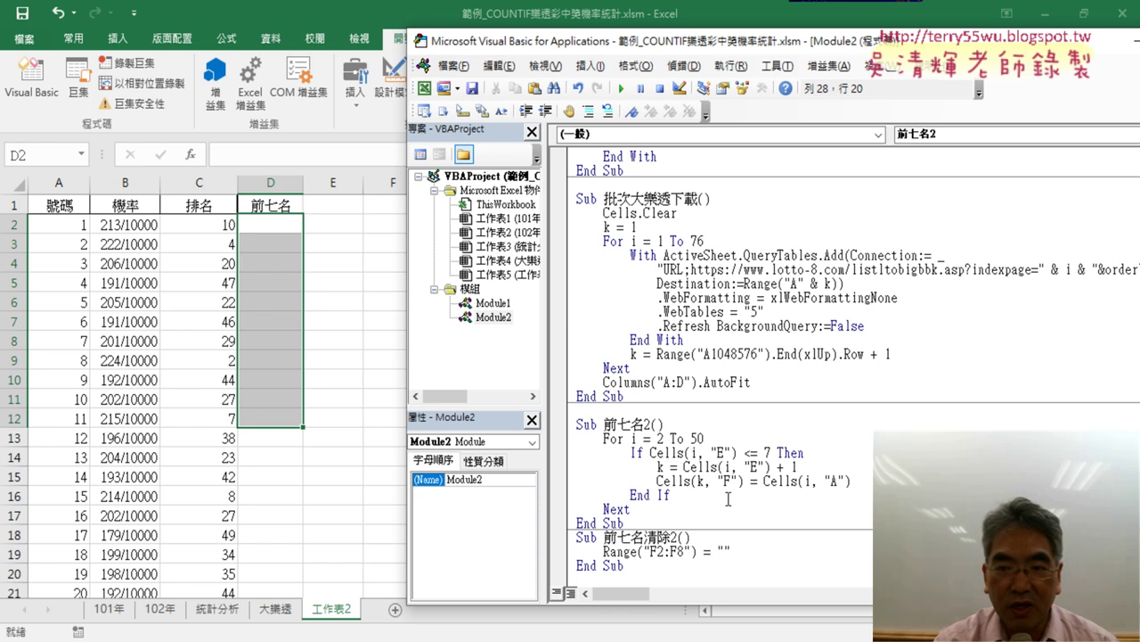
- Switch rank references from column E to C, output from F to D, and clear D2:D8
double_click(722, 452)
type("C")
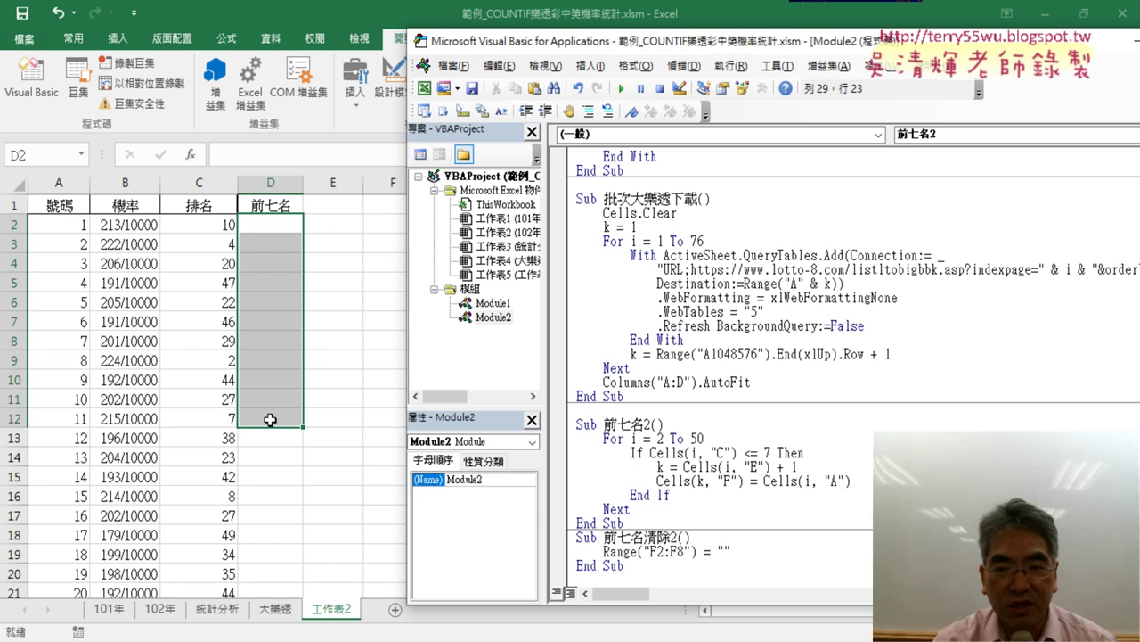
mouse_move(772, 452)
left_mouse_down()
mouse_move(651, 452)
mouse_move(704, 437)
left_mouse_up()
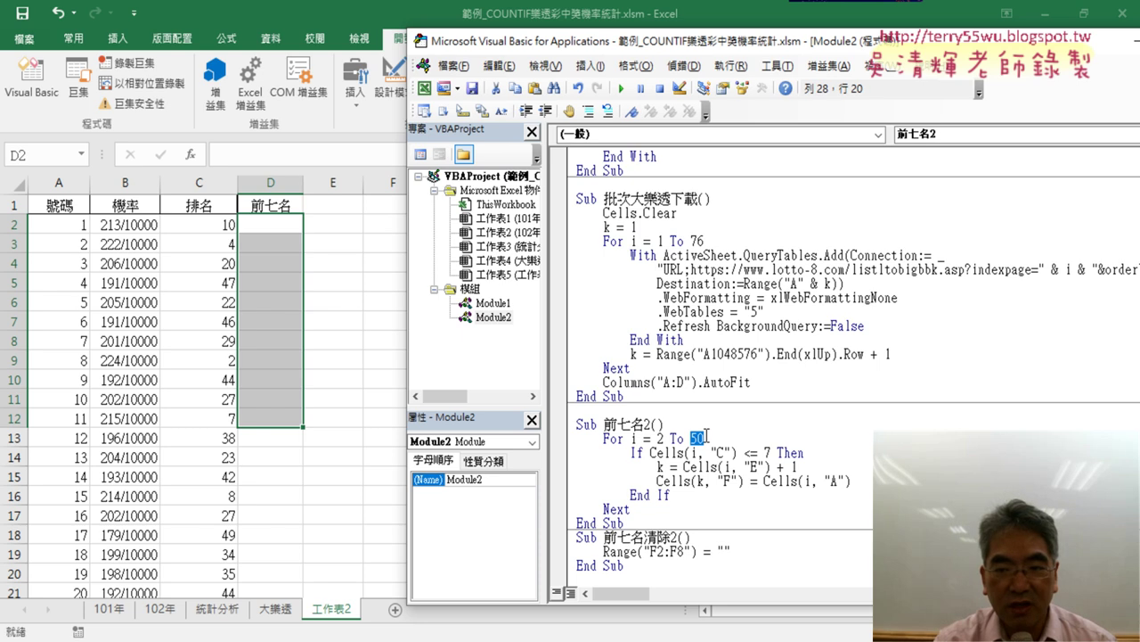
left_click(720, 452)
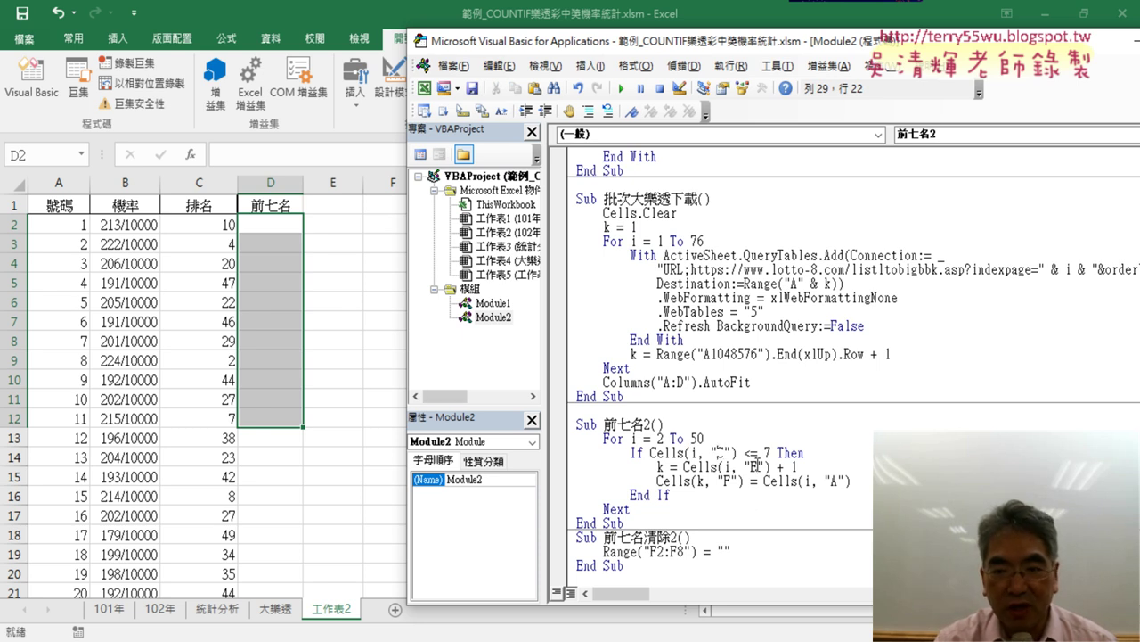
left_click(751, 466)
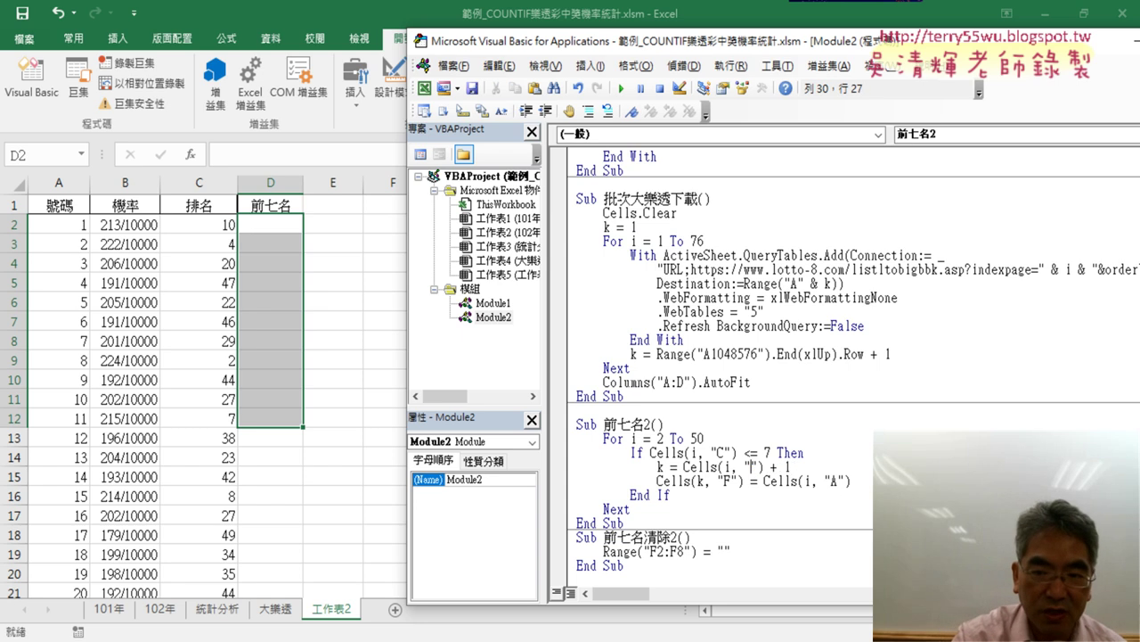
type("C")
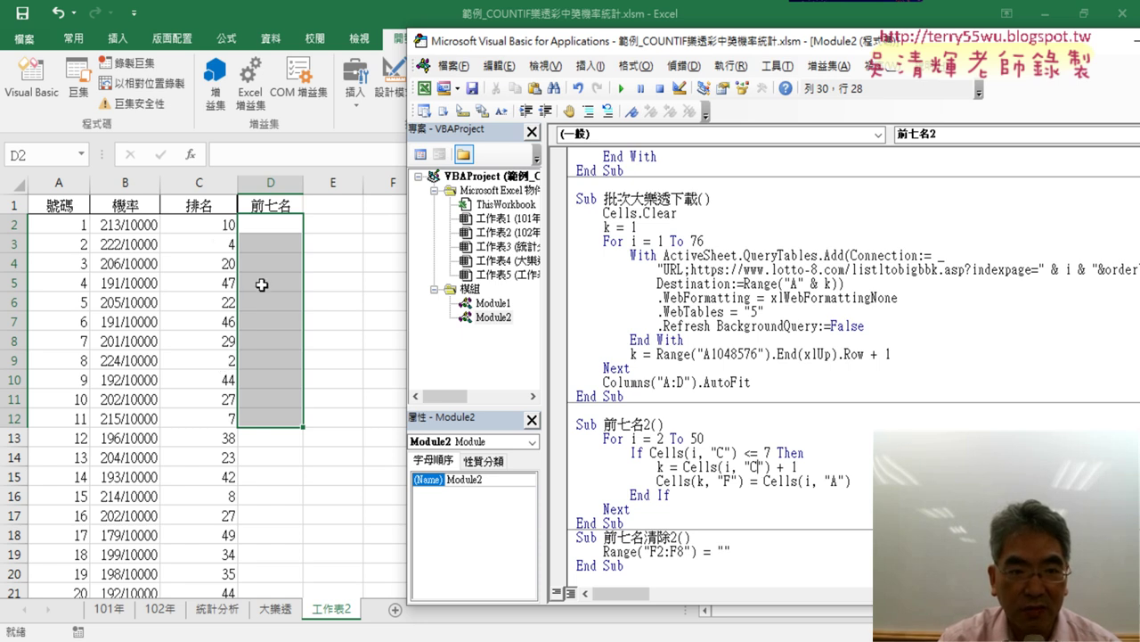
double_click(728, 481)
type("D")
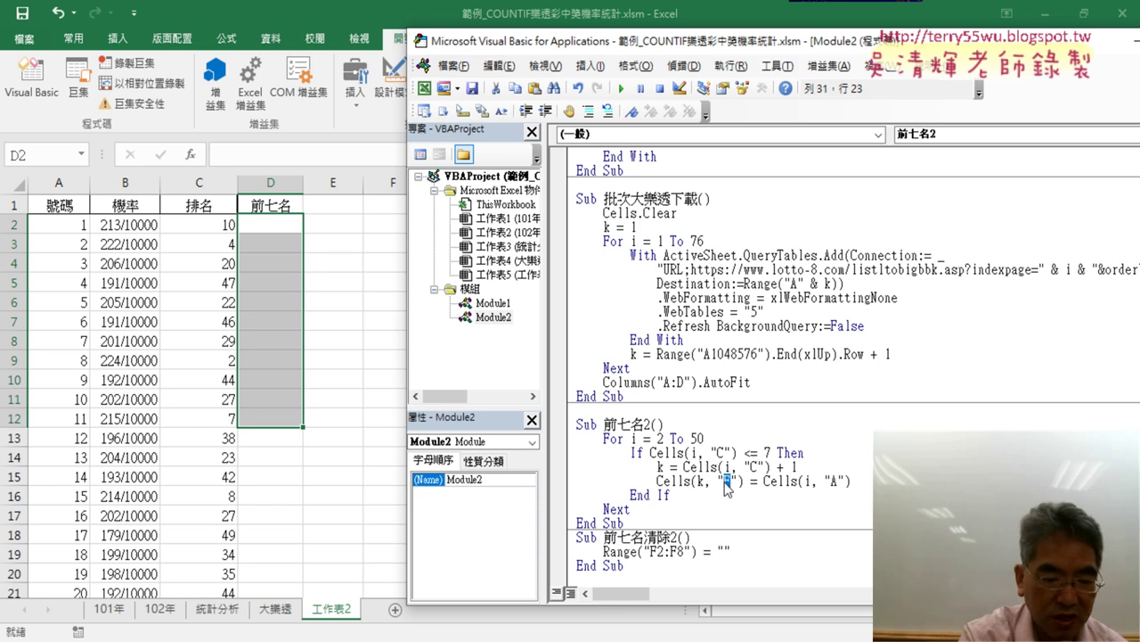
double_click(835, 481)
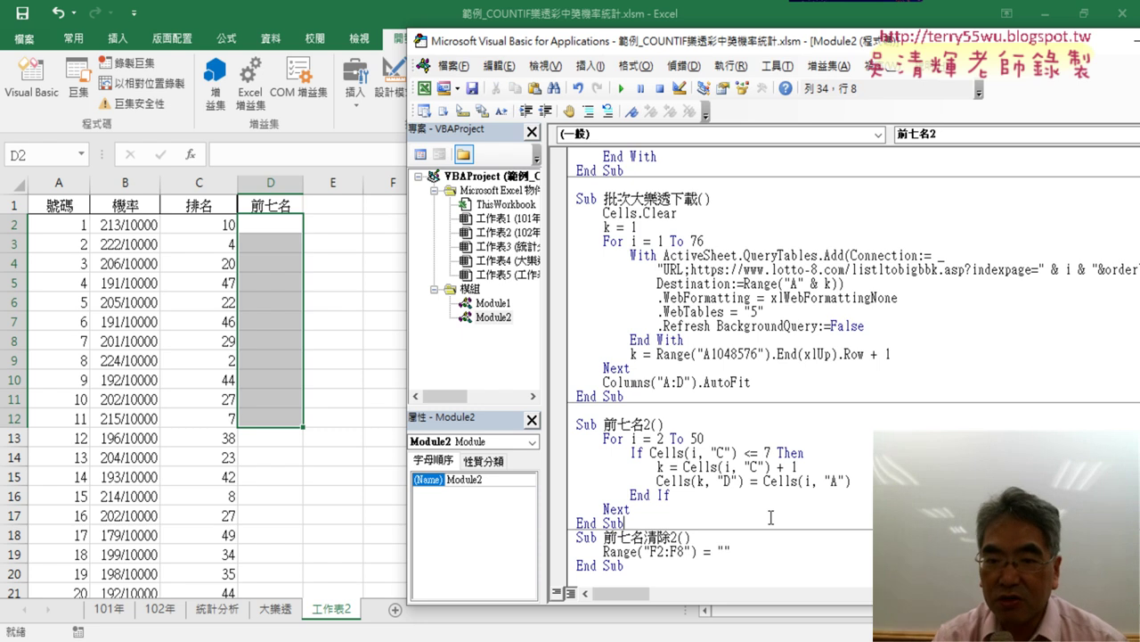
left_click(970, 422)
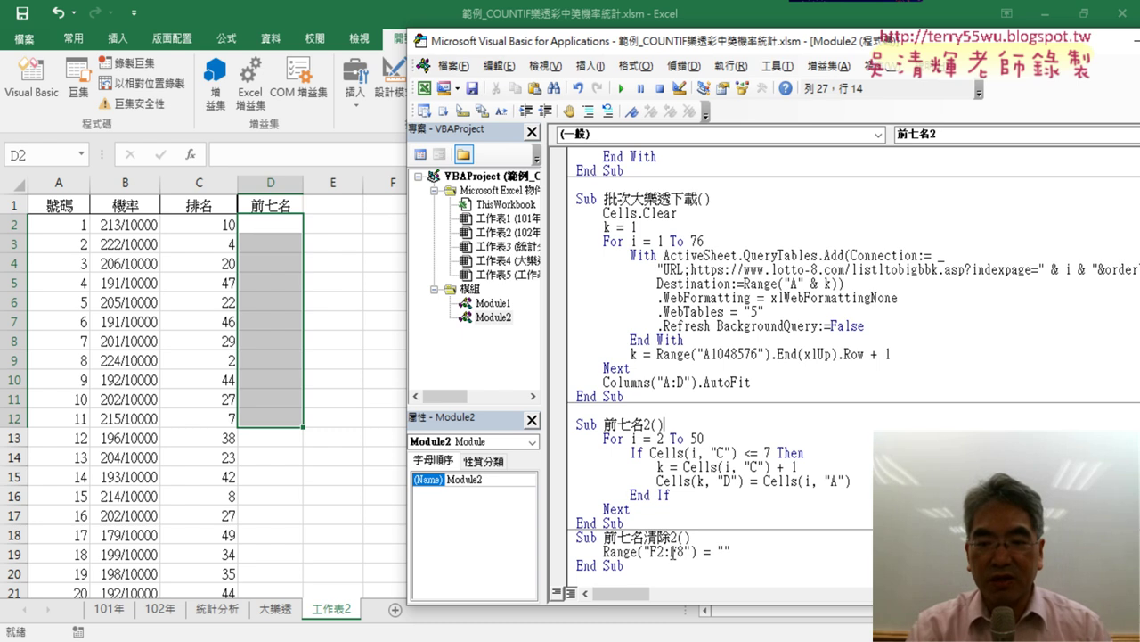
left_click_drag(661, 551, 650, 552)
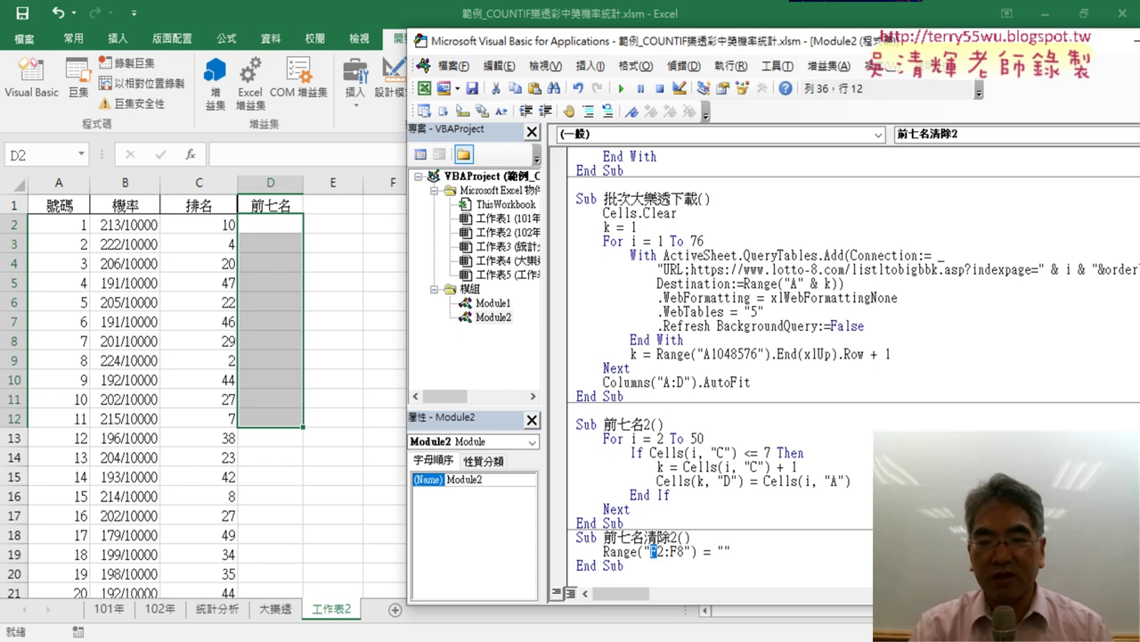
type("D2:")
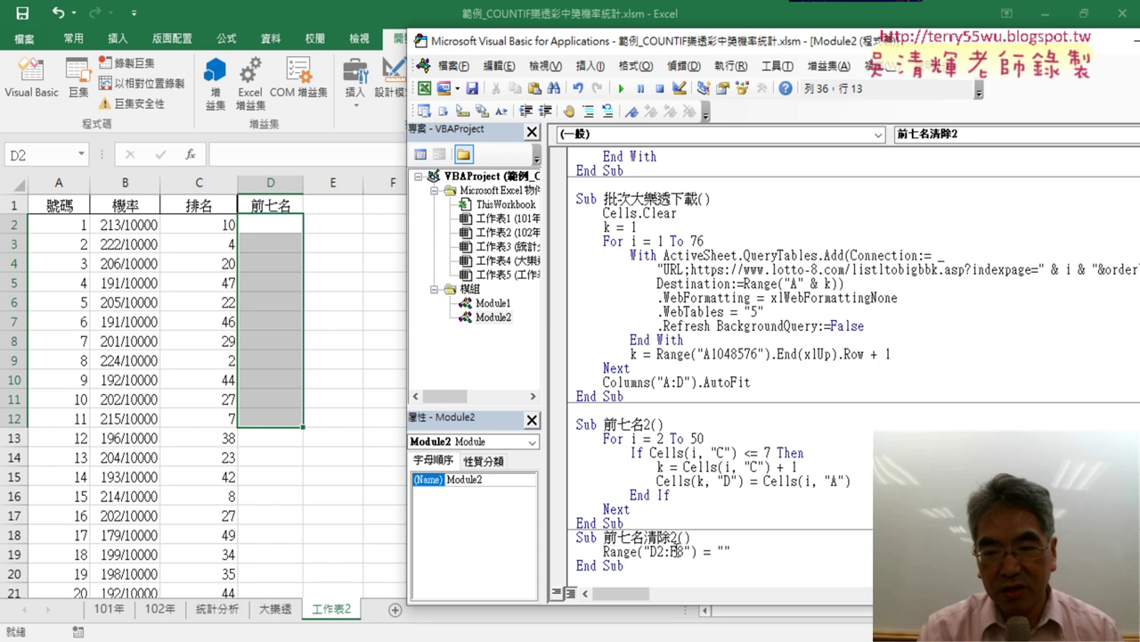
type("D")
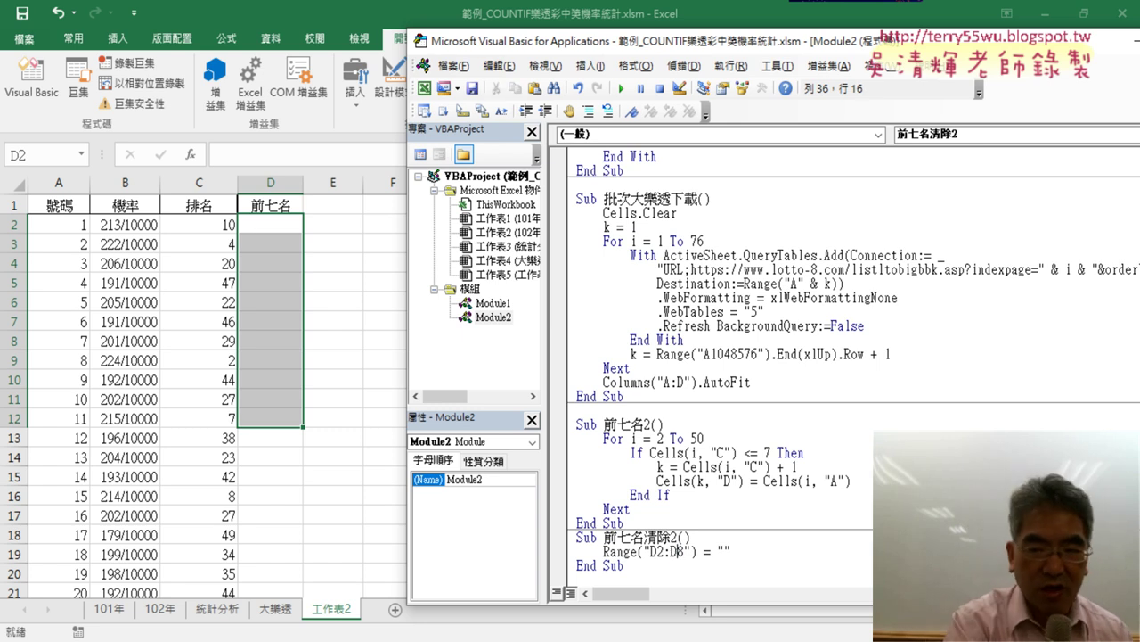
left_click(690, 481)
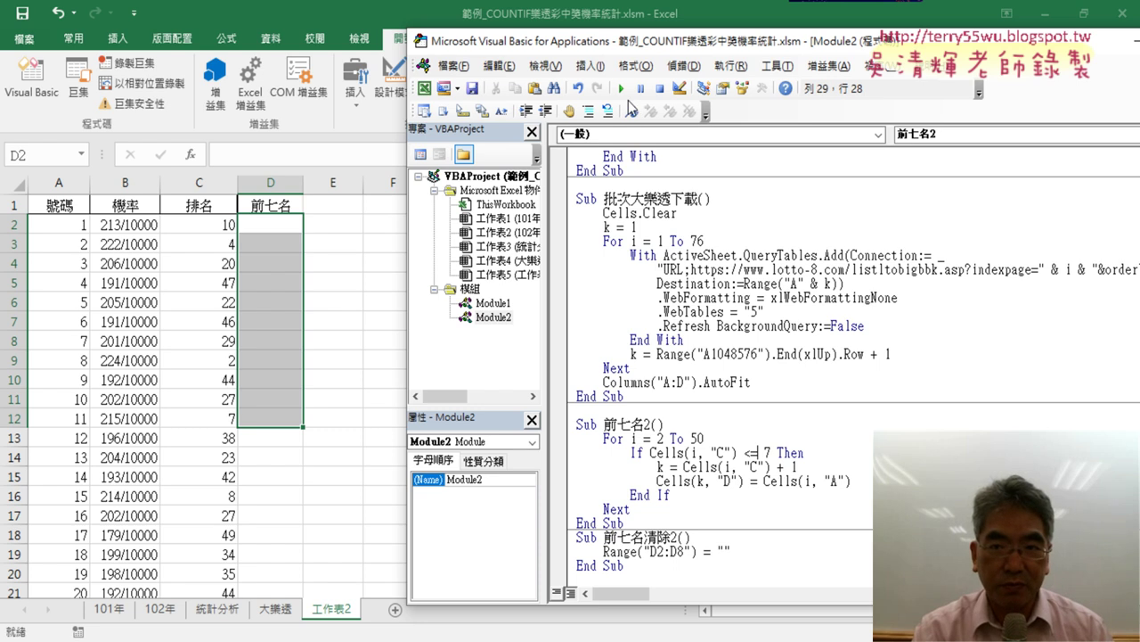
- Test 前七名清除2 and then 前七名2 so column D again lists 41, 8, 30, 2, 31, 43, 11
left_click(621, 88)
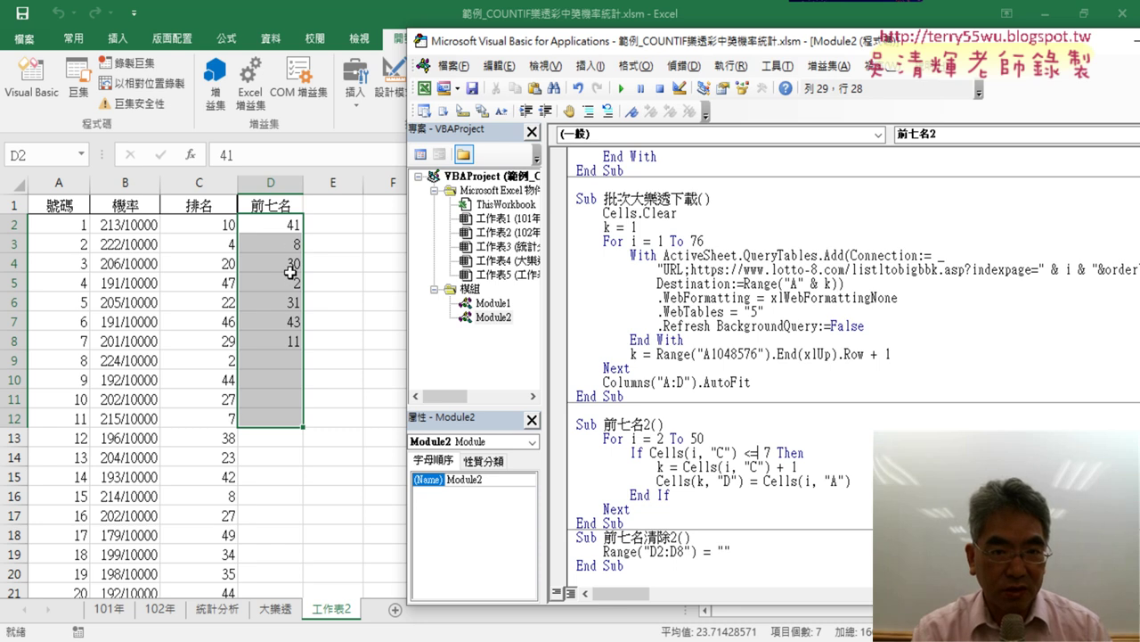
left_click_drag(283, 234, 281, 338)
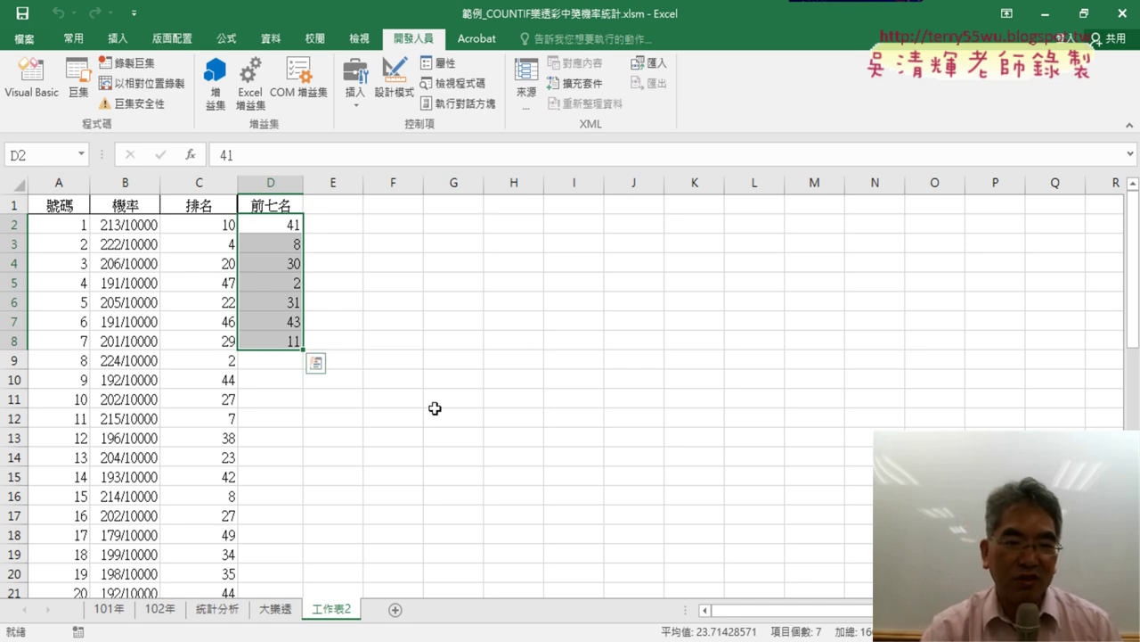
left_click(31, 80)
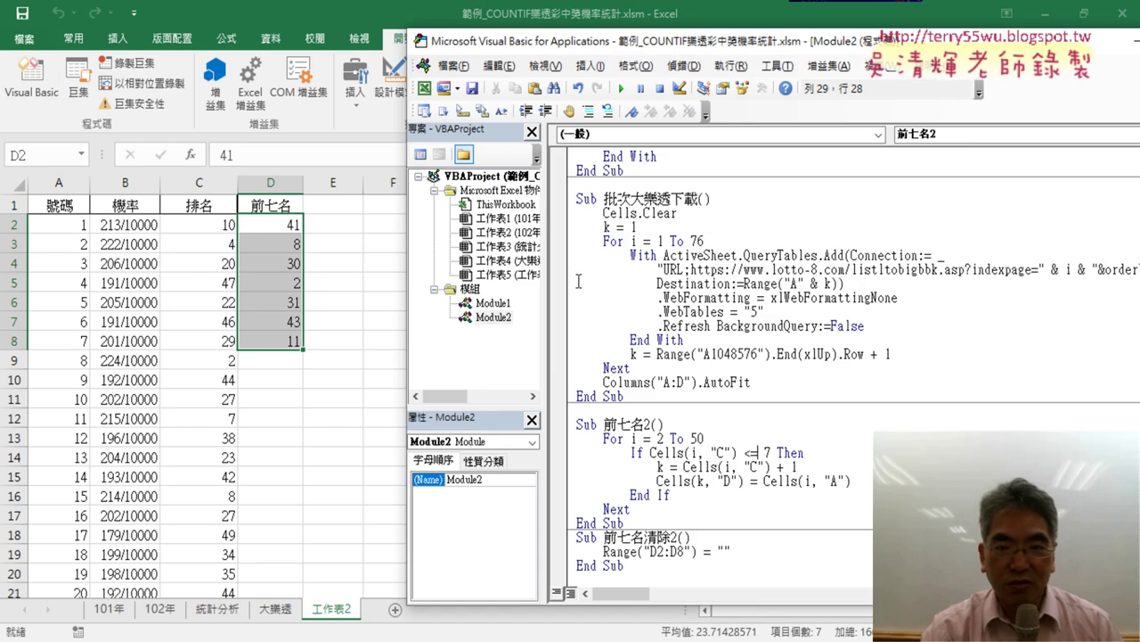
left_click(700, 550)
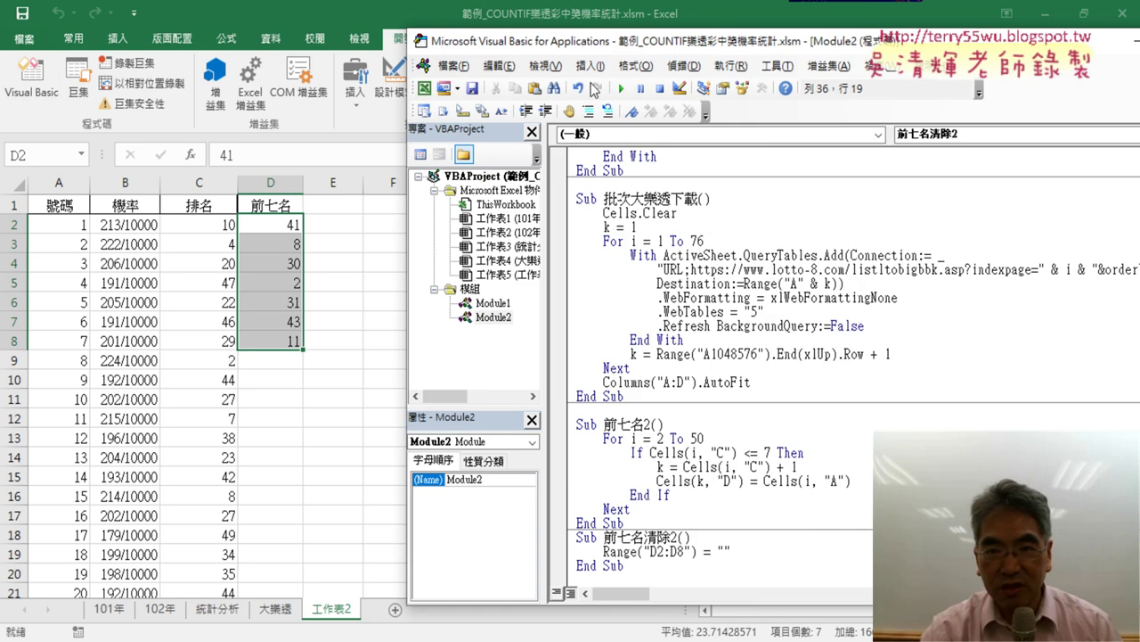
left_click(621, 89)
left_click(638, 479)
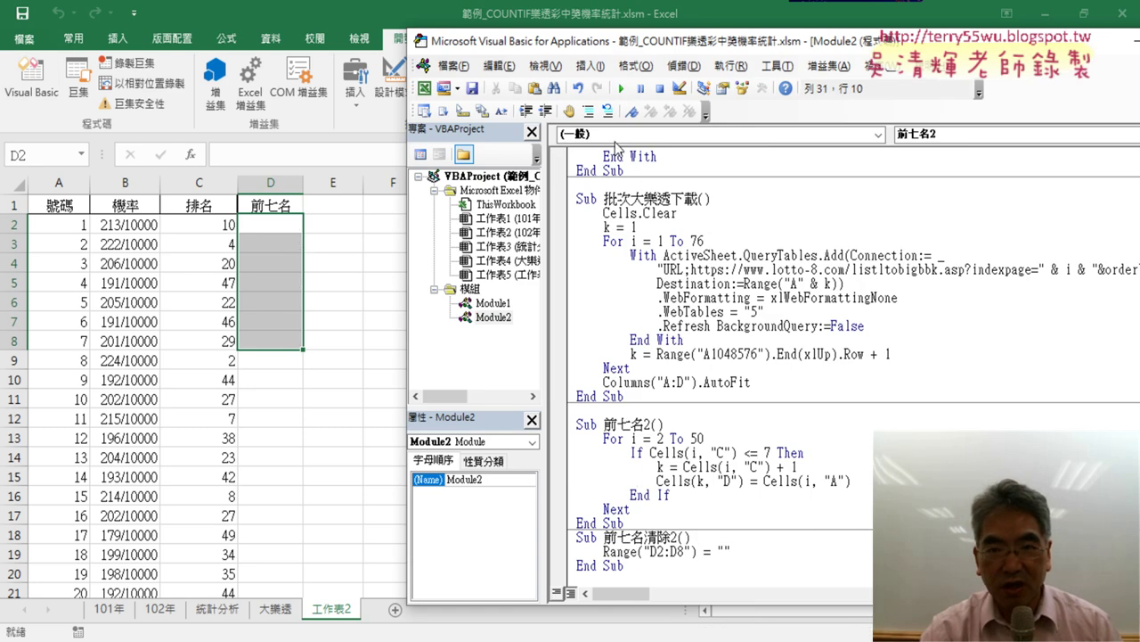
left_click(621, 88)
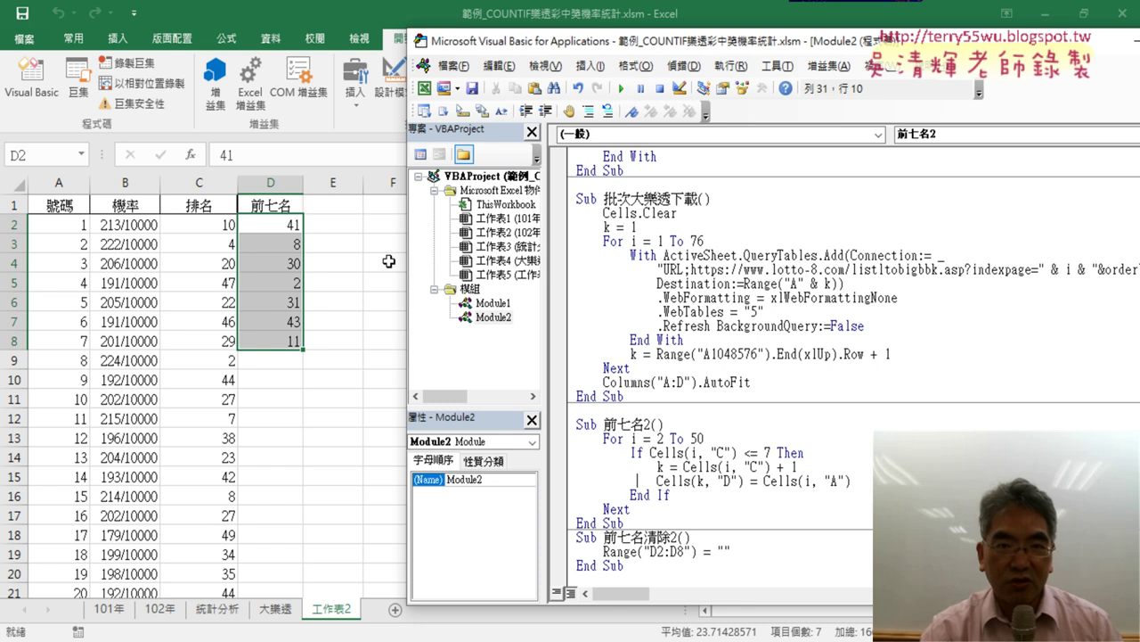
left_click(356, 85)
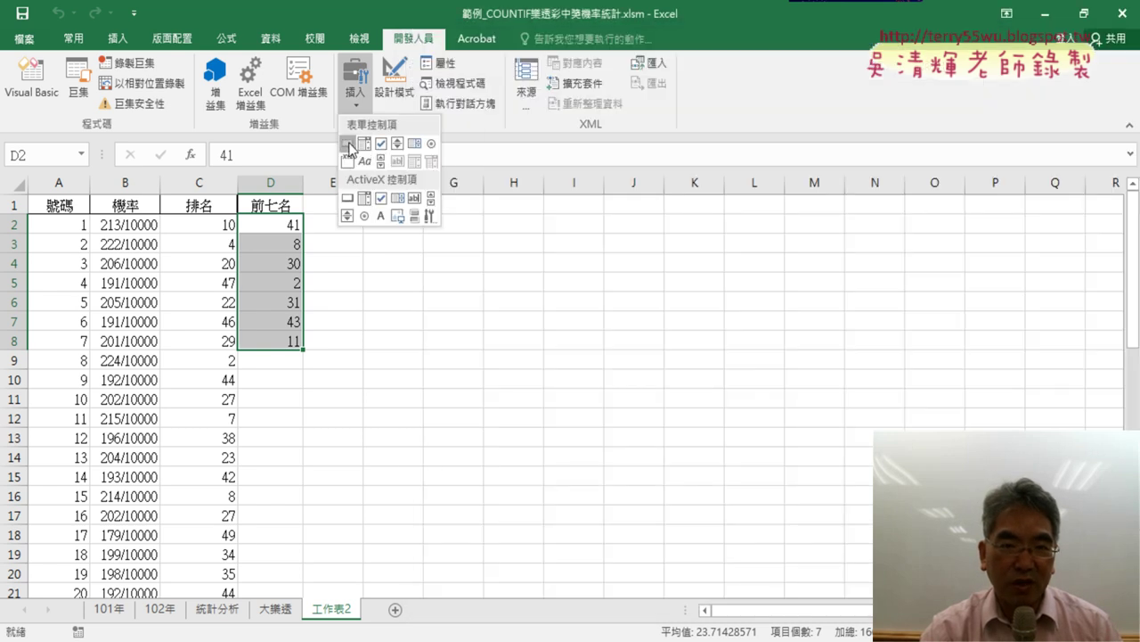
- Draw a form button over F2:H3, assign it 前七名2, and caption it 前七名
left_click(348, 147)
left_click_drag(371, 223, 517, 260)
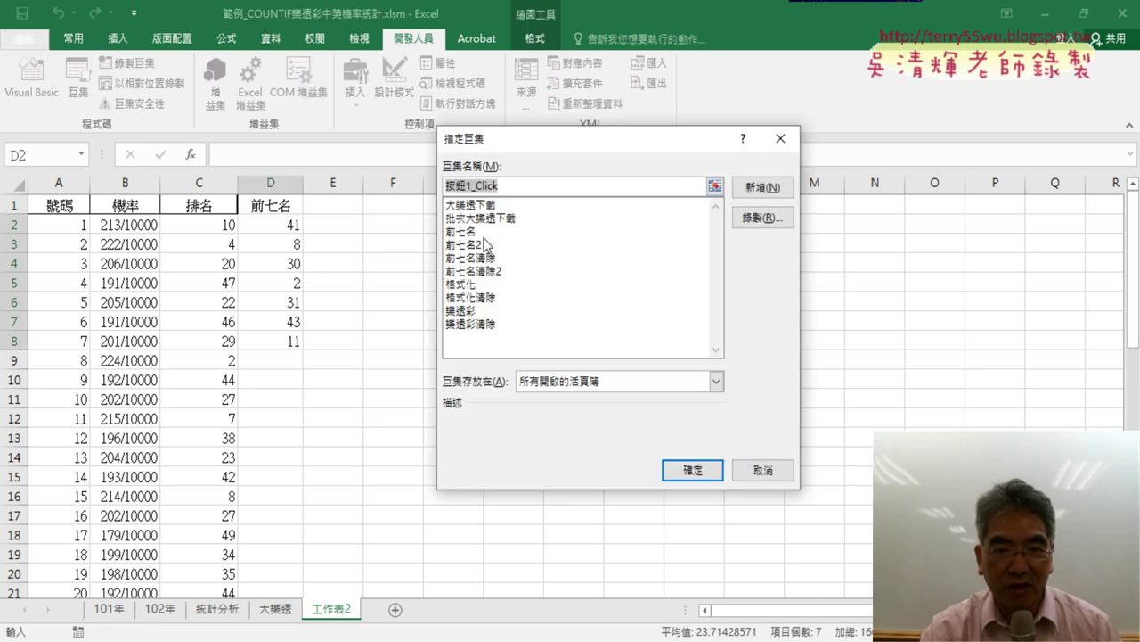
left_click(482, 243)
double_click(464, 185)
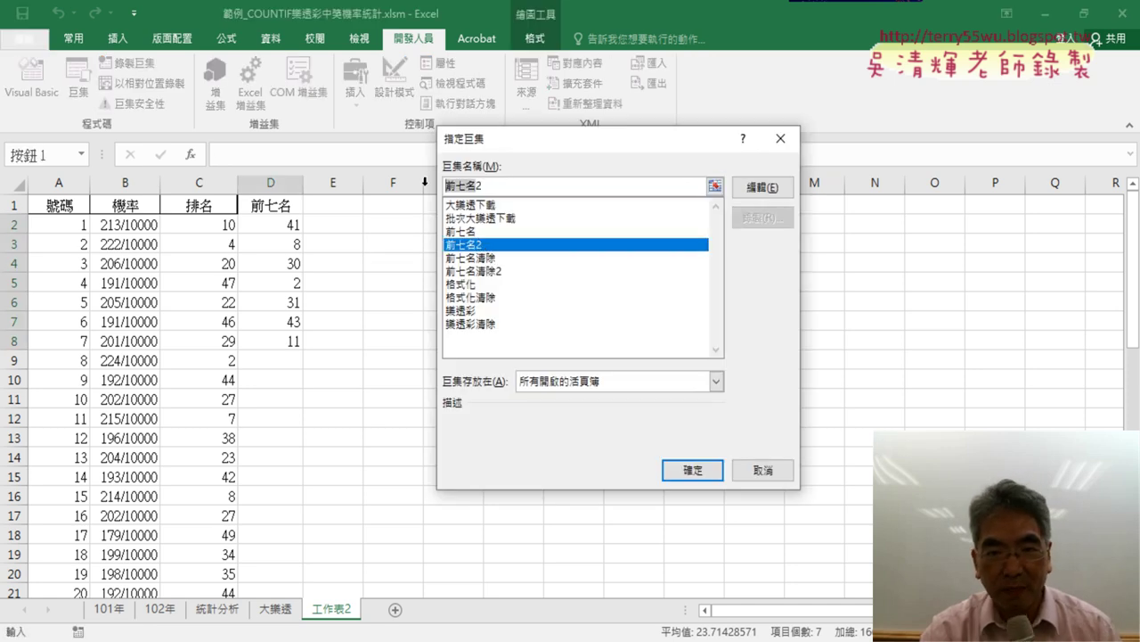
right_click(448, 187)
left_click(482, 220)
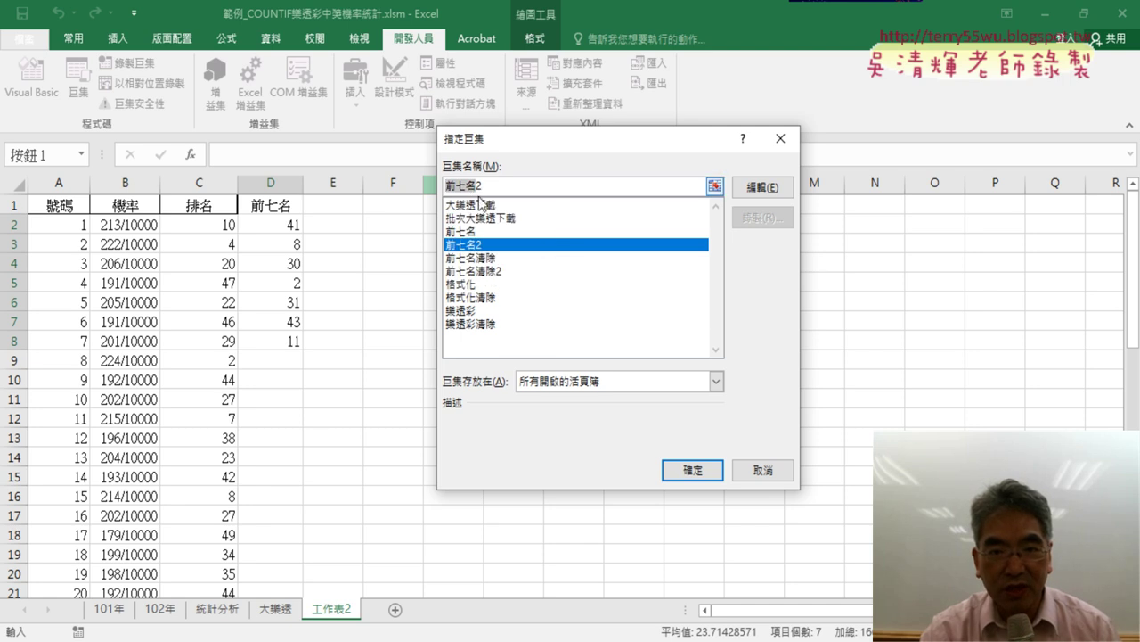
left_click(692, 469)
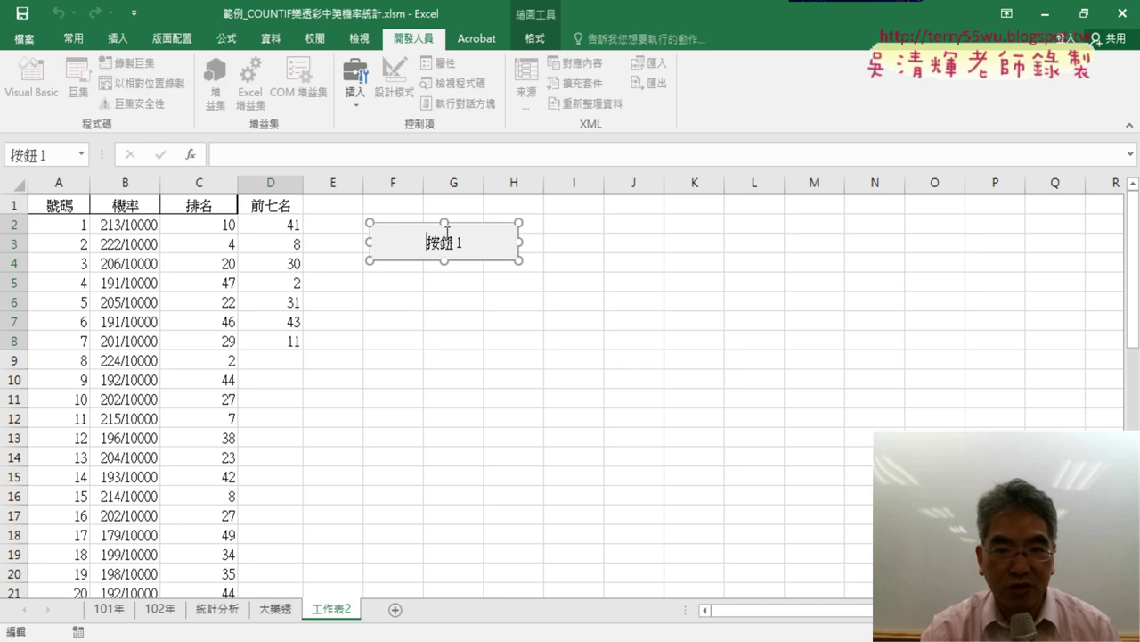
key("Delete")
key("Delete")
key("Delete")
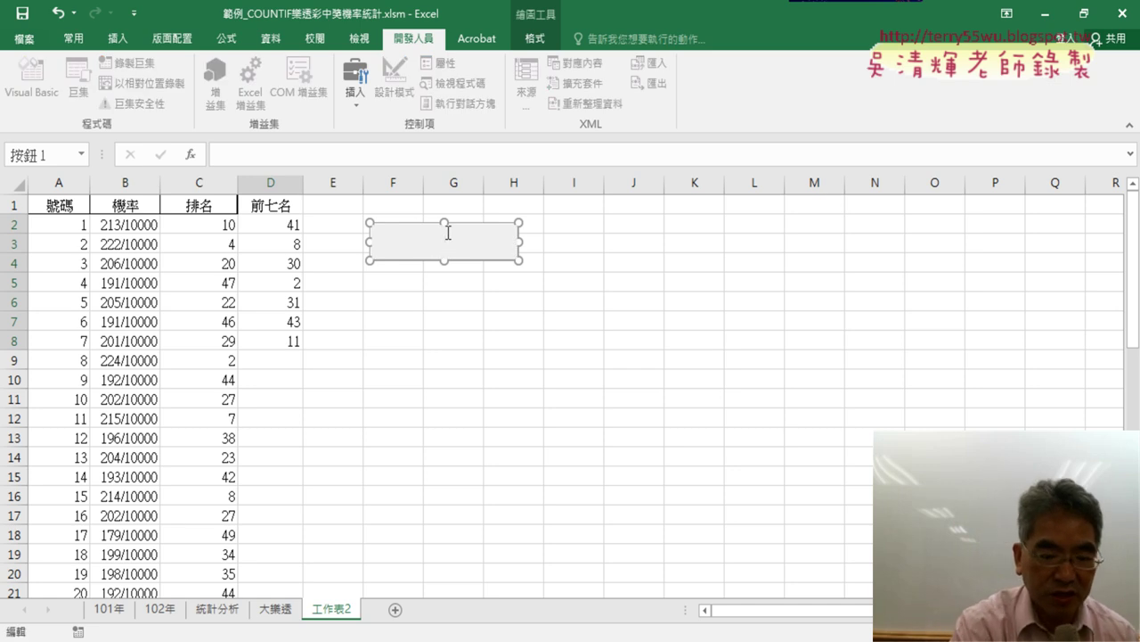
type("前七名")
left_click(583, 356)
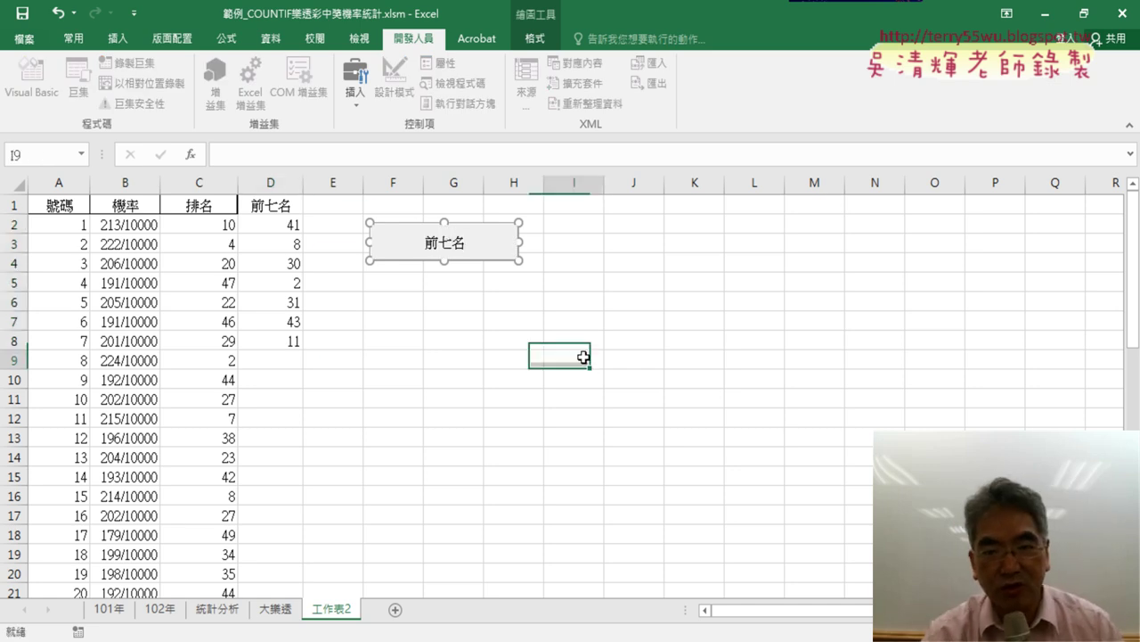
- Paste a copy of the button at F5 and link it to the 前七名清除2 macro
right_click(471, 248)
key("Escape")
left_click(368, 281)
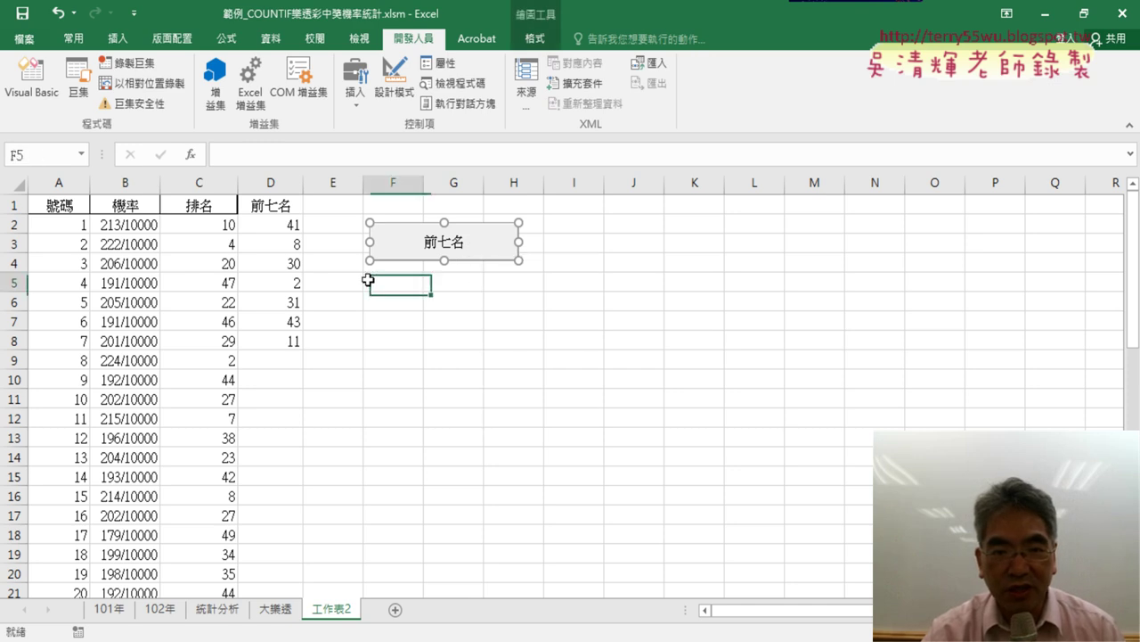
key("ctrl+v")
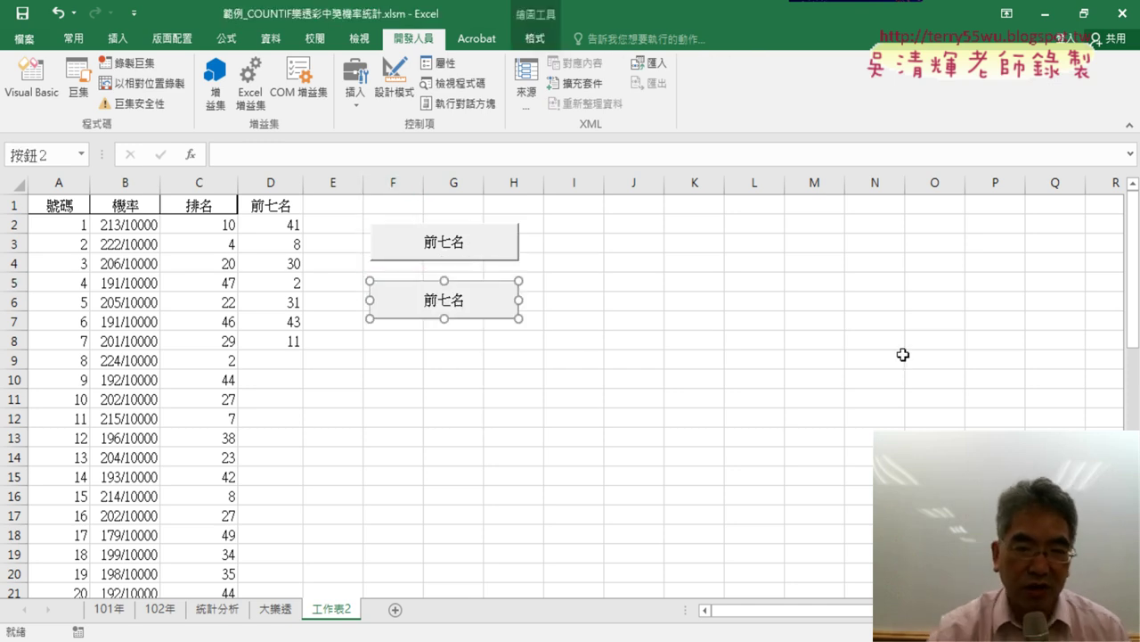
right_click(478, 285)
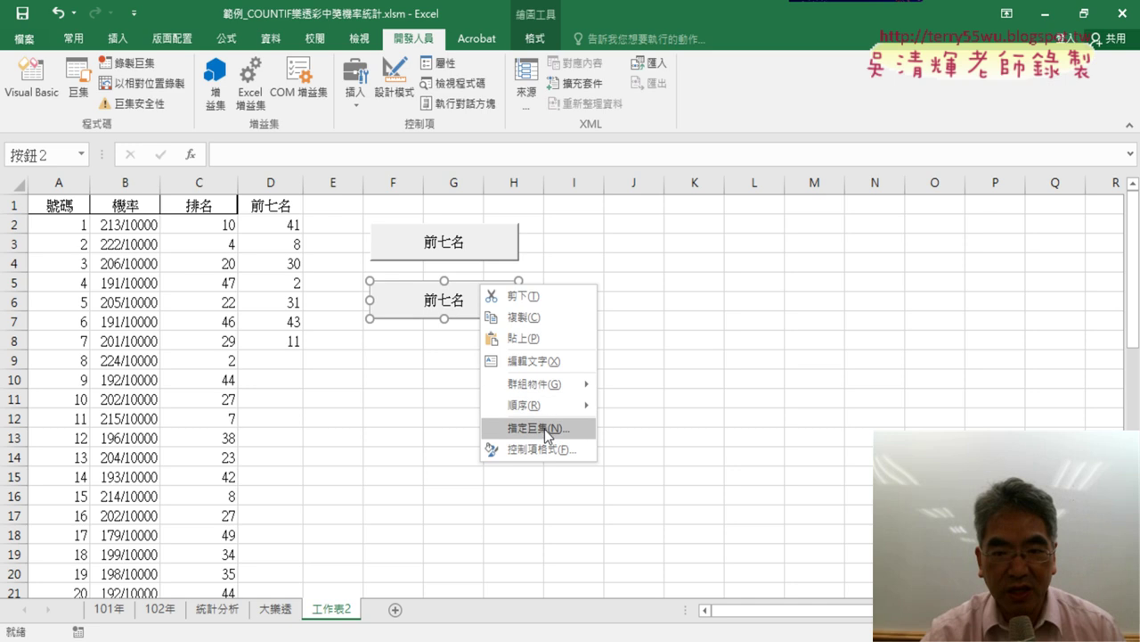
left_click(537, 427)
left_click(413, 381)
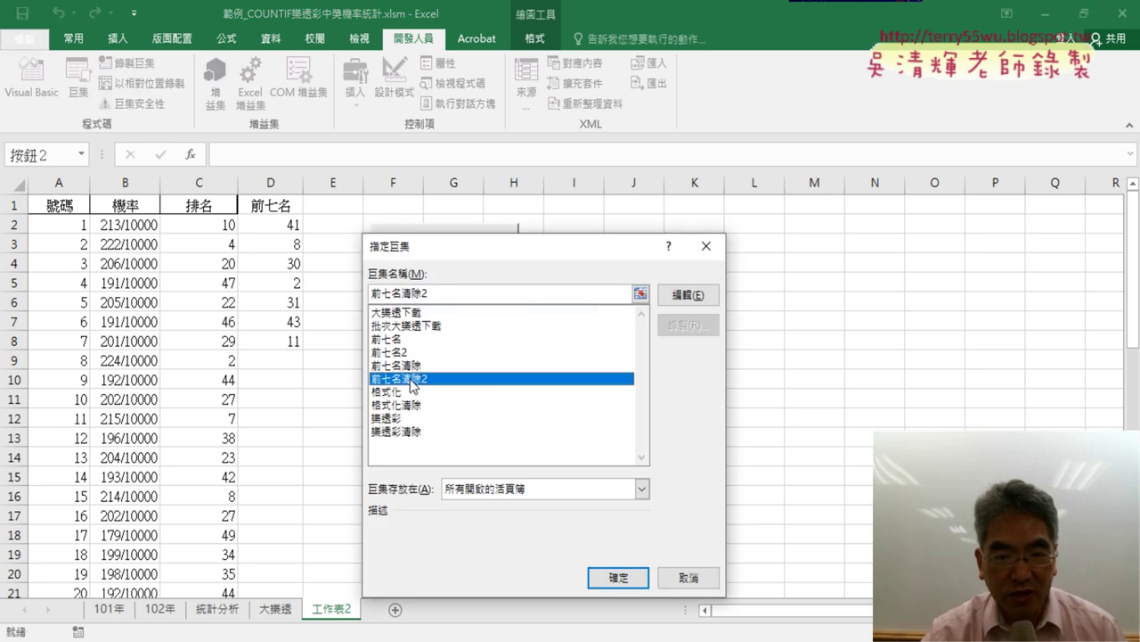
right_click(390, 294)
left_click(423, 332)
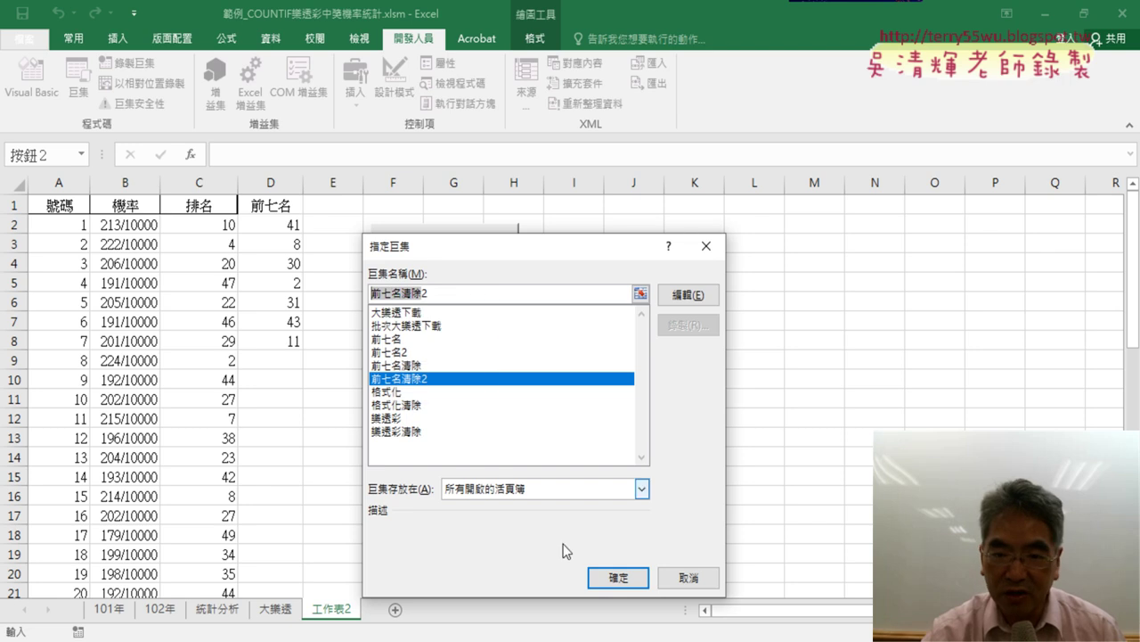
left_click(618, 577)
- Caption the copied button 前七名清除 and test it on column D
left_click(426, 303)
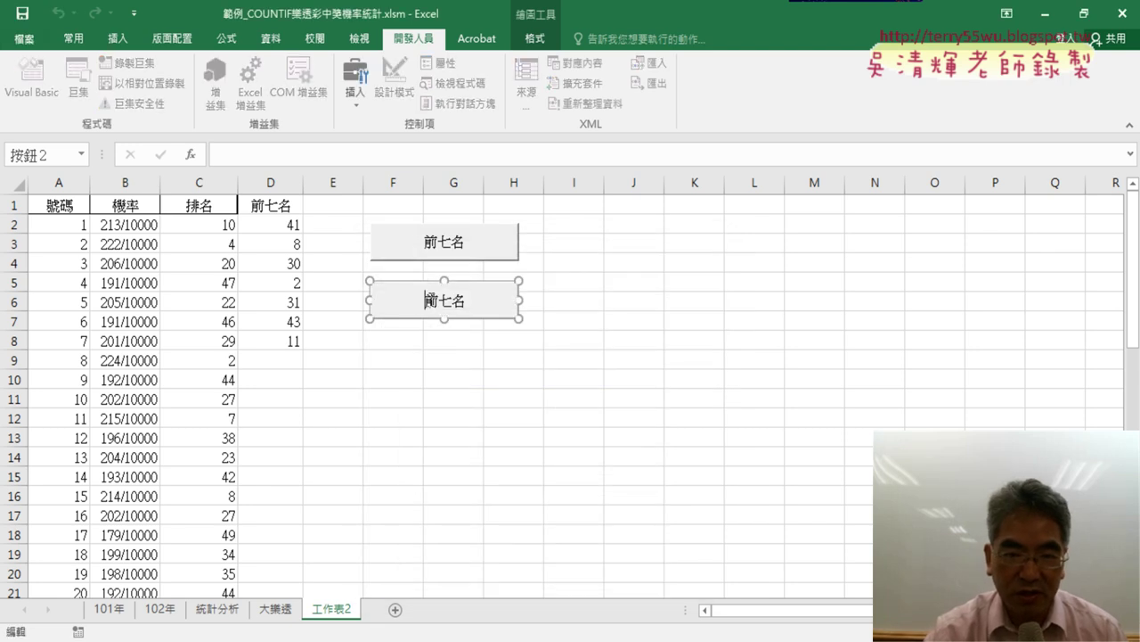
key("Delete")
key("Delete")
key("Delete")
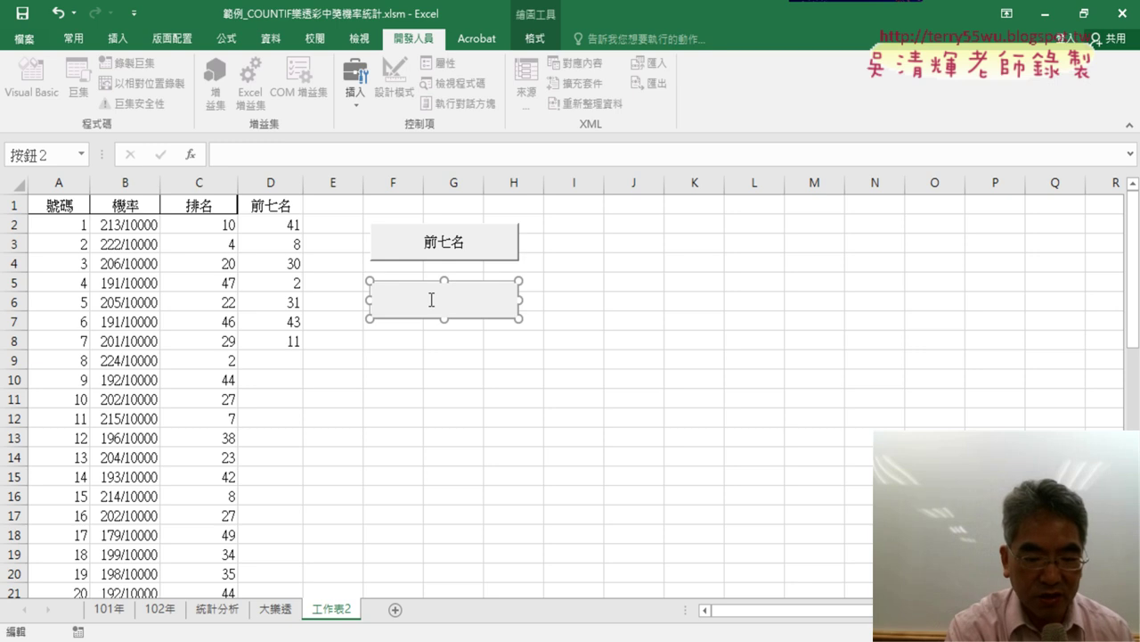
key("ctrl+v")
left_click(732, 455)
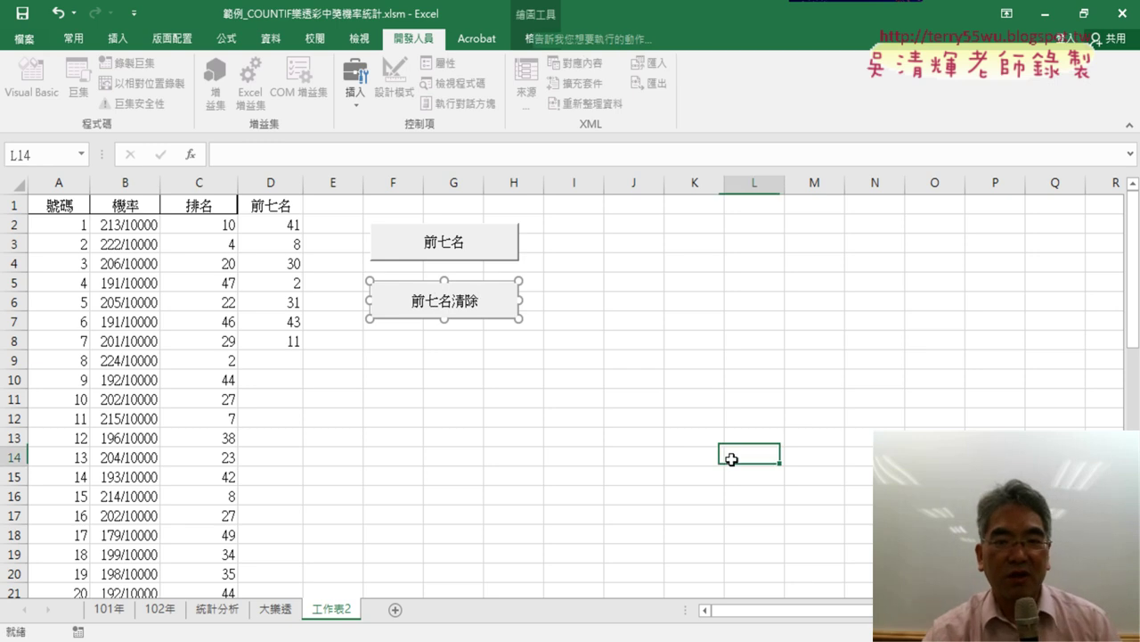
left_click(470, 317)
left_click(469, 257)
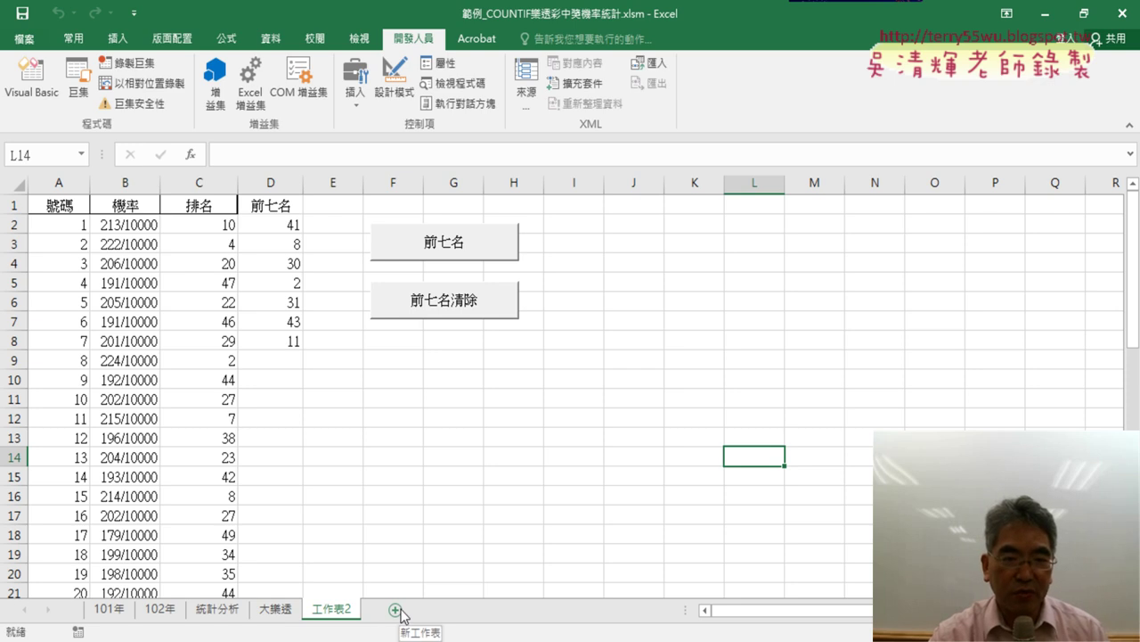
left_click_drag(47, 202, 288, 208)
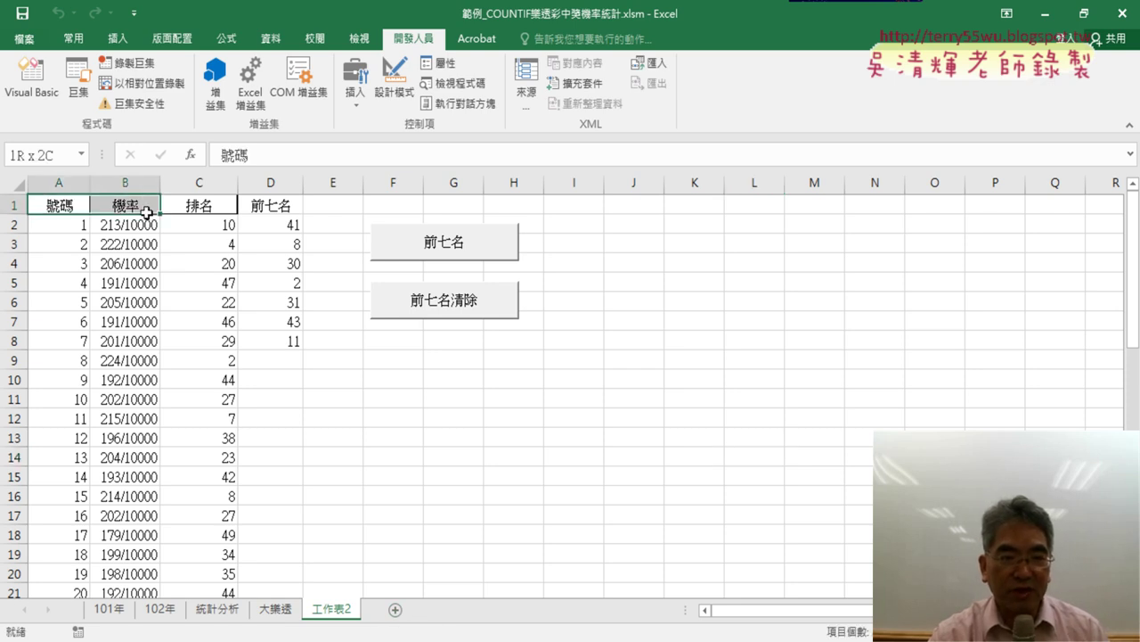
left_click(78, 204)
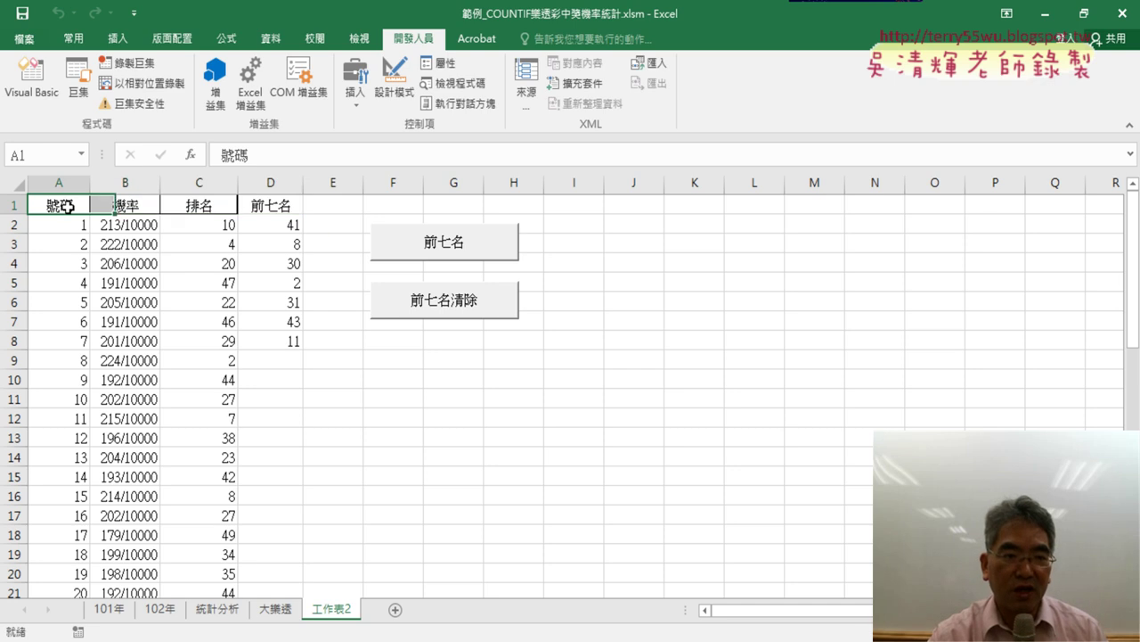
left_click(65, 227)
key("ctrl+Down")
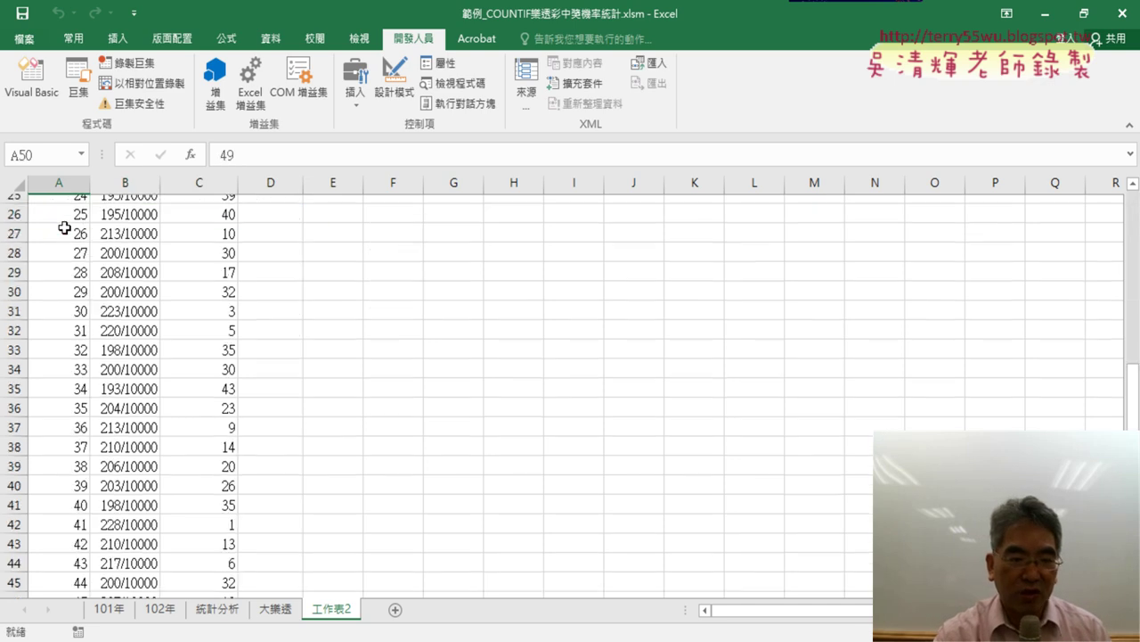
key("Right")
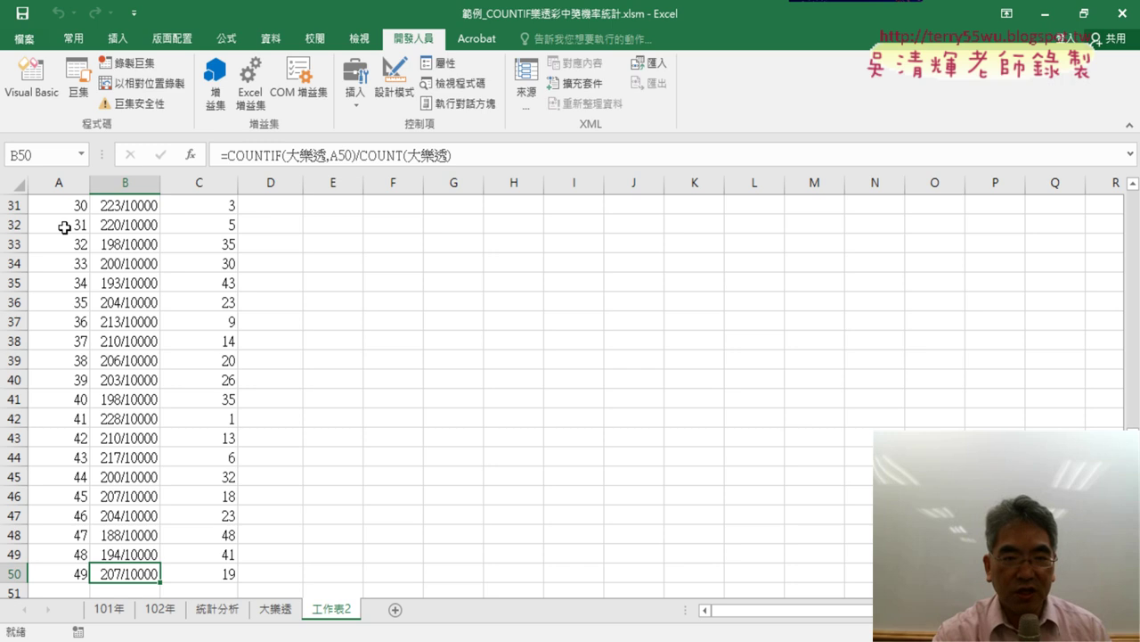
key("ctrl+Up")
left_click(131, 225)
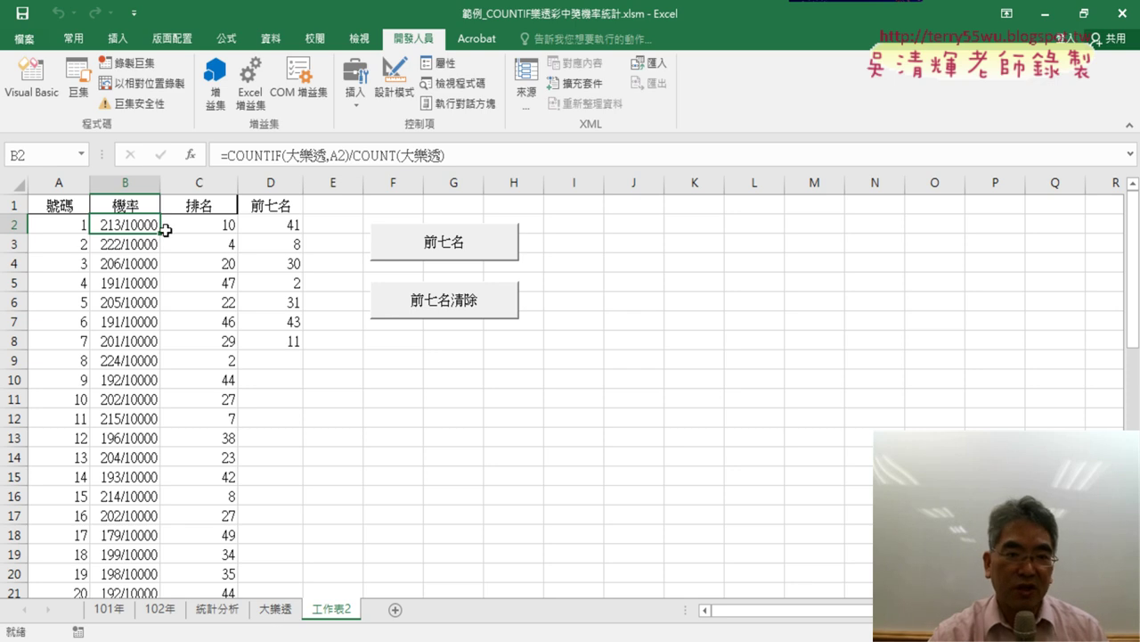
left_click(217, 230)
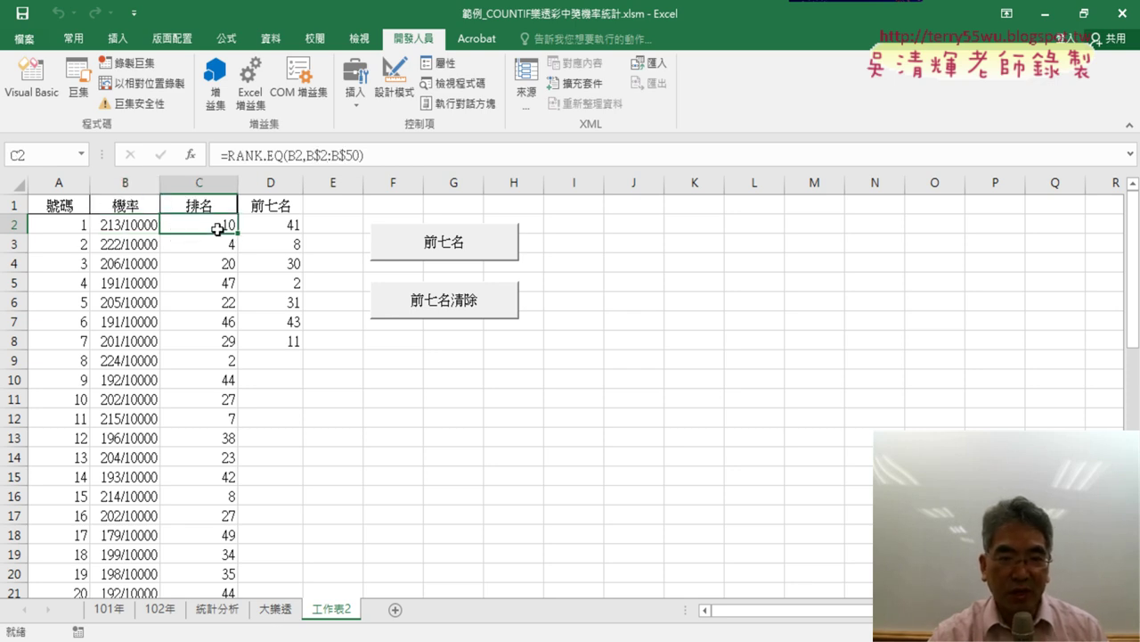
left_click(278, 226)
left_click(448, 300)
left_click(464, 250)
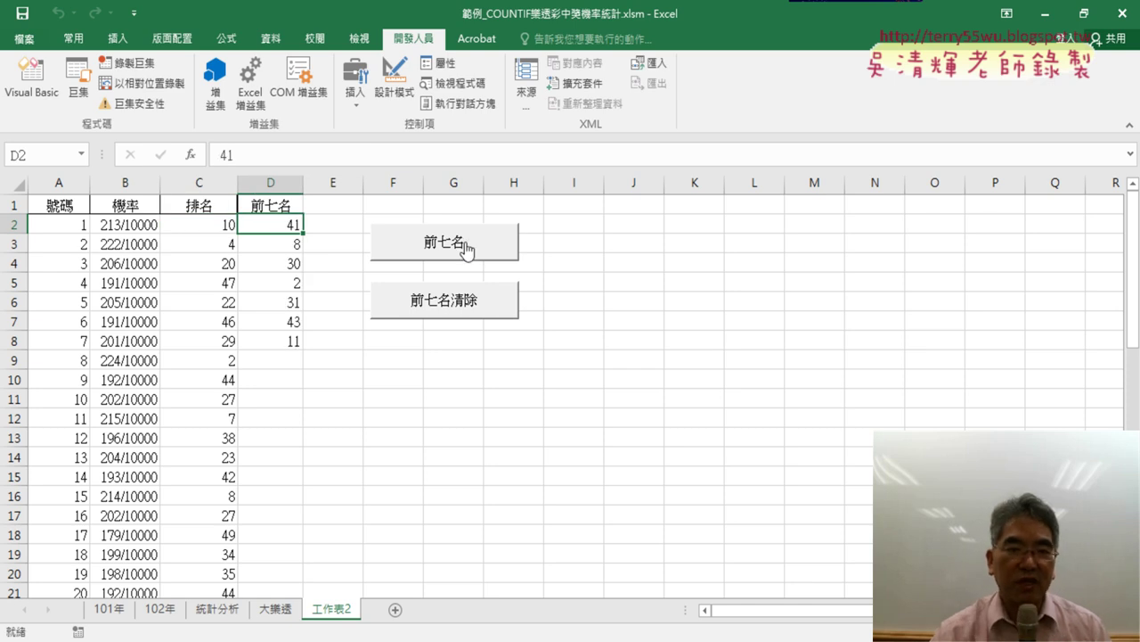